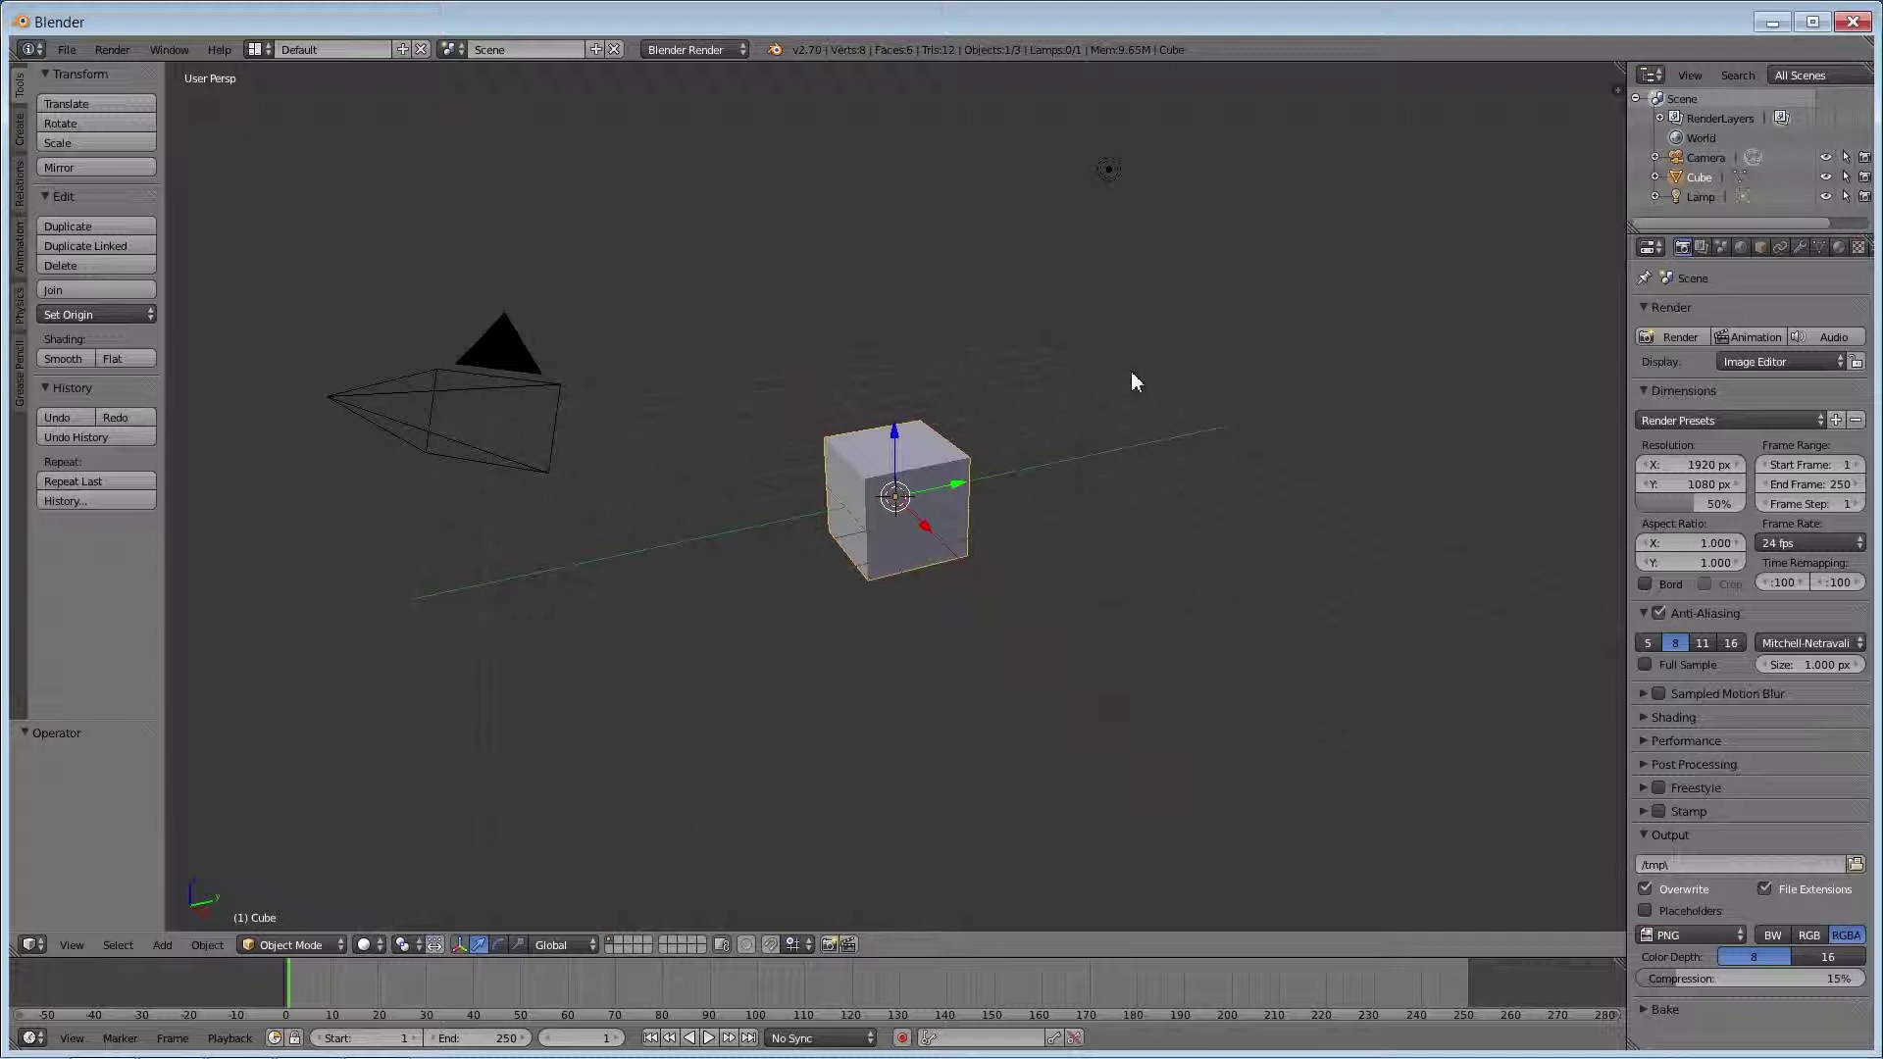
Render the cube twice with the current engine, closing each render result
key("F12")
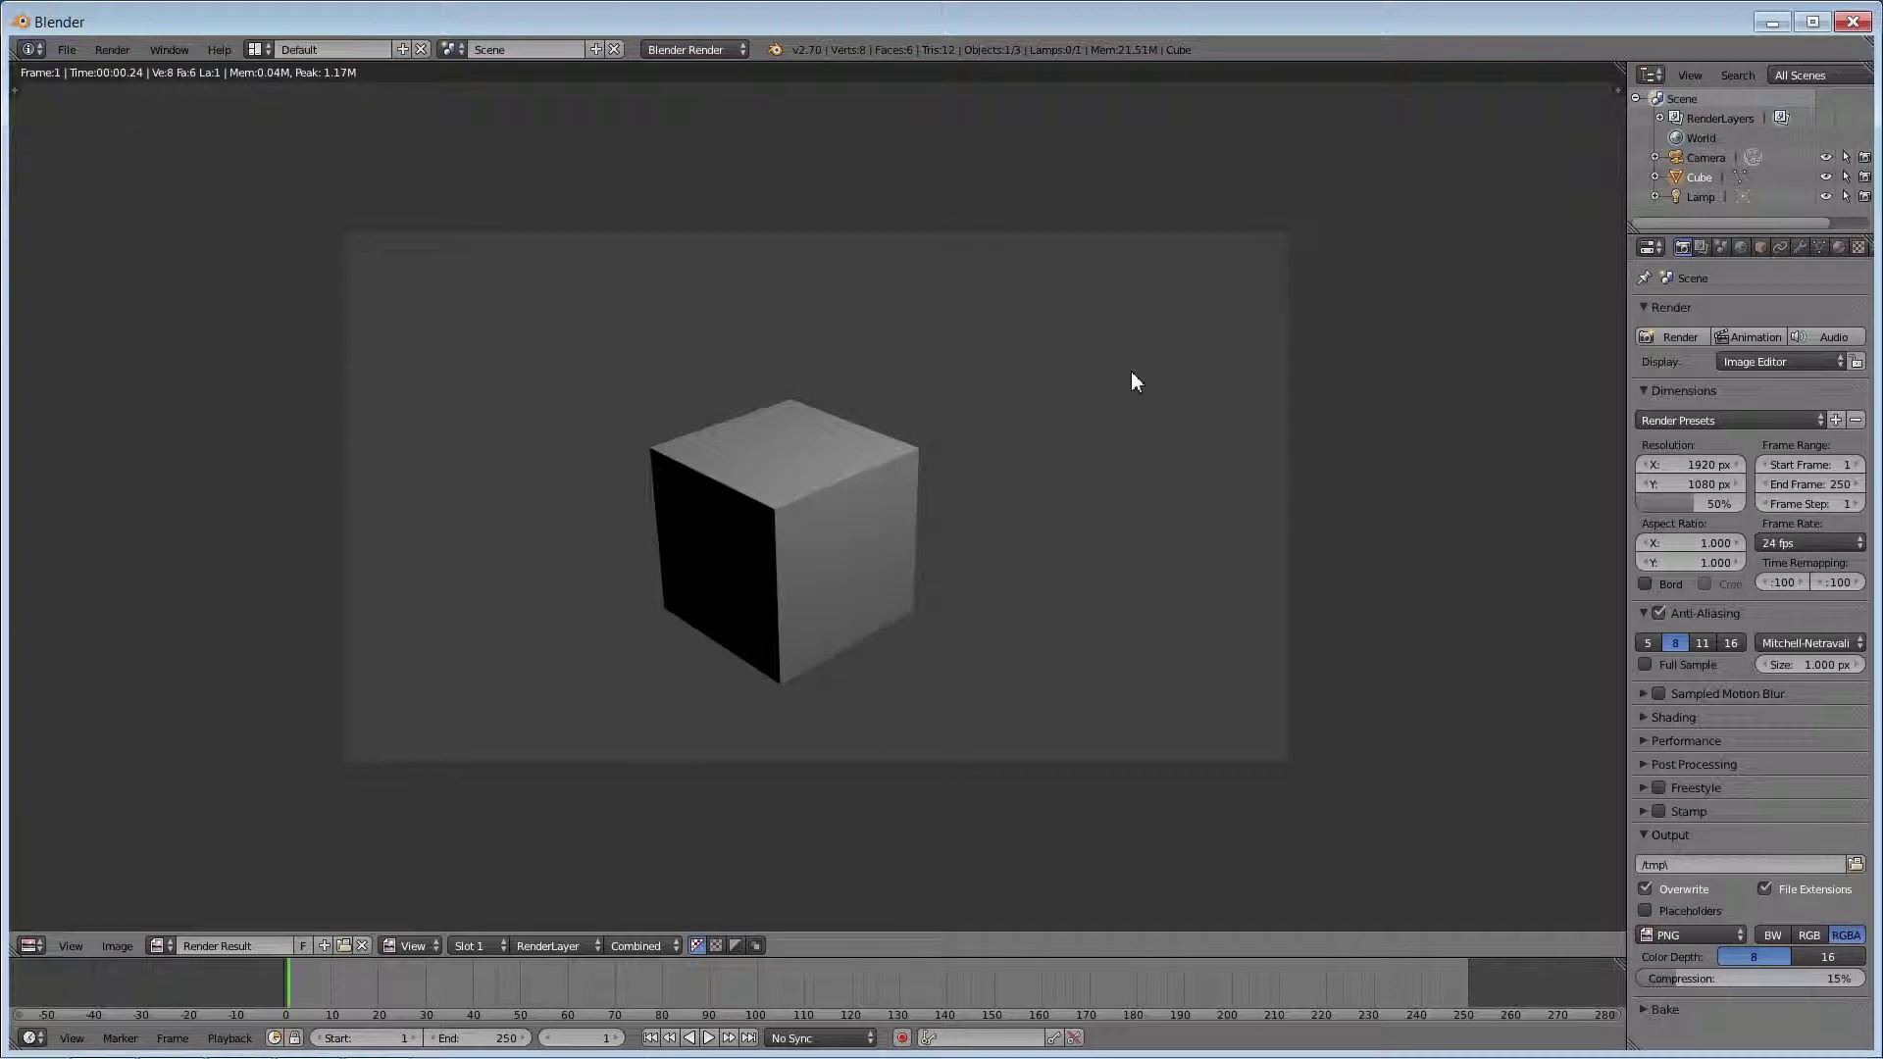
key("Escape")
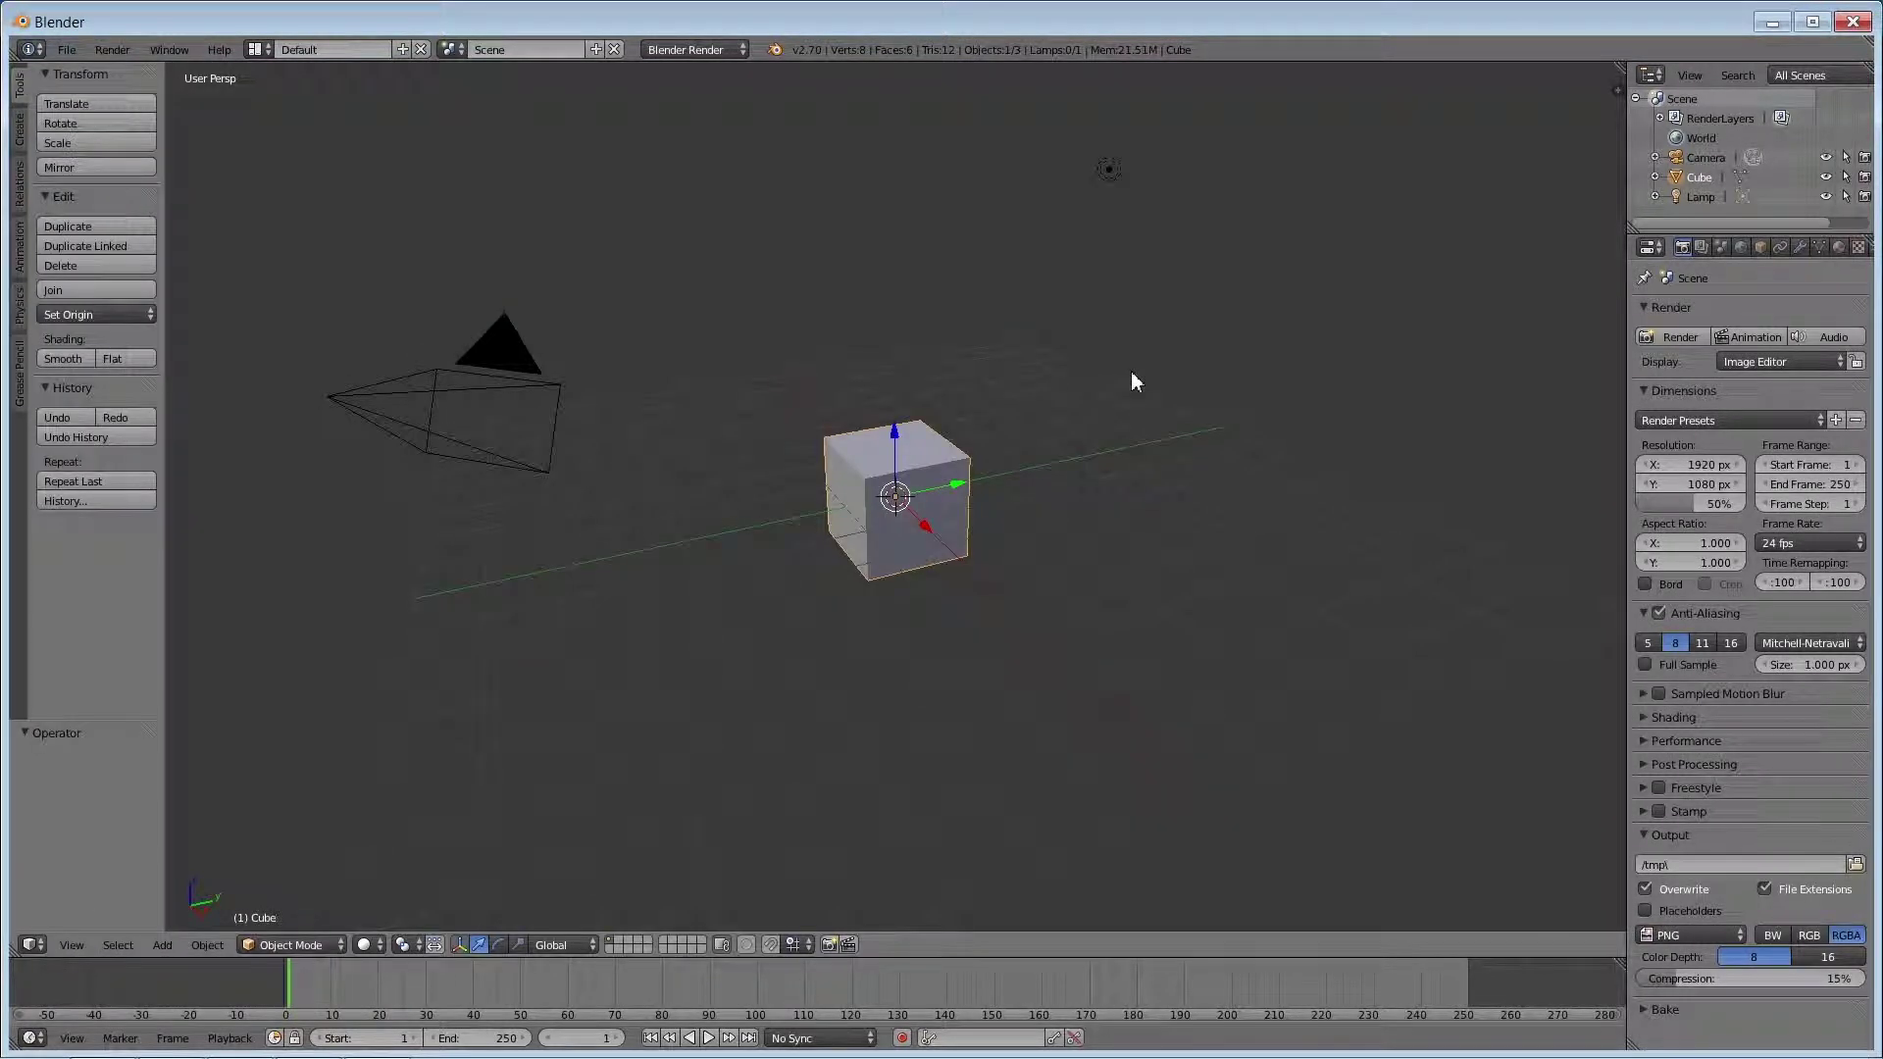
left_click(1663, 336)
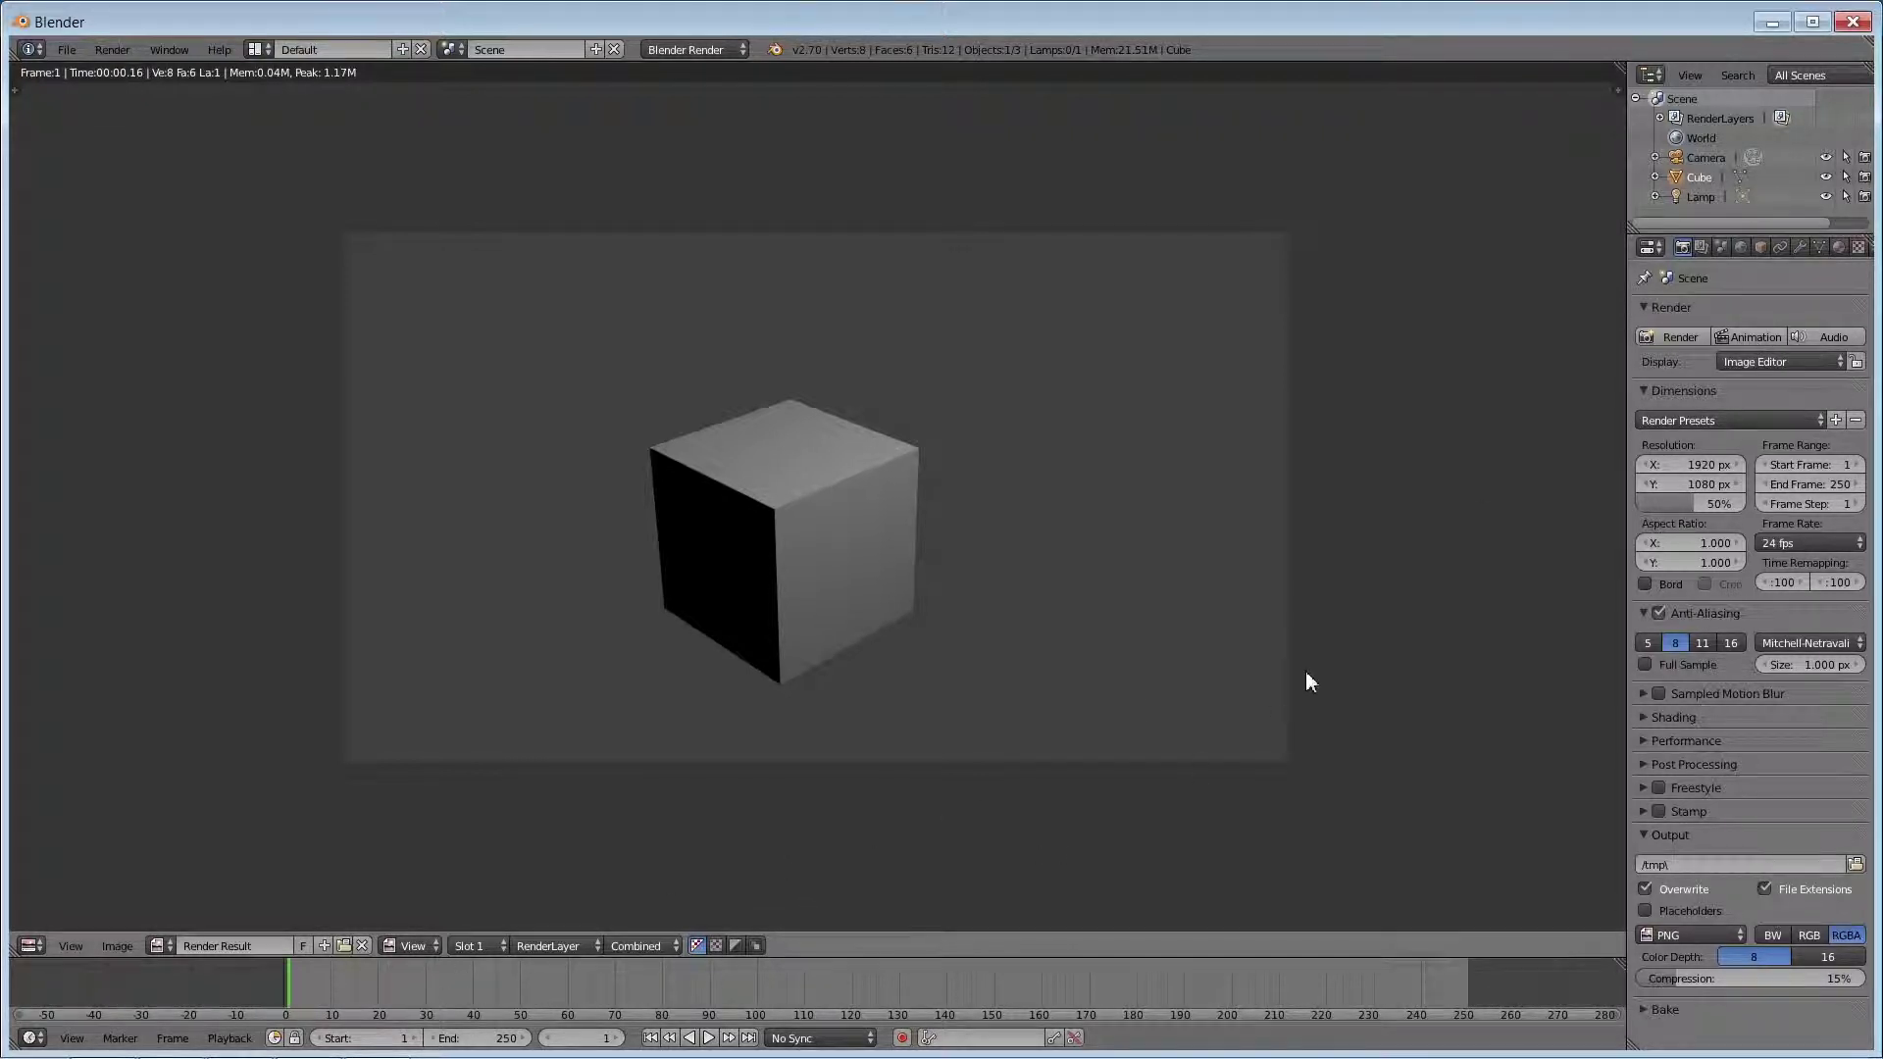
key("Escape")
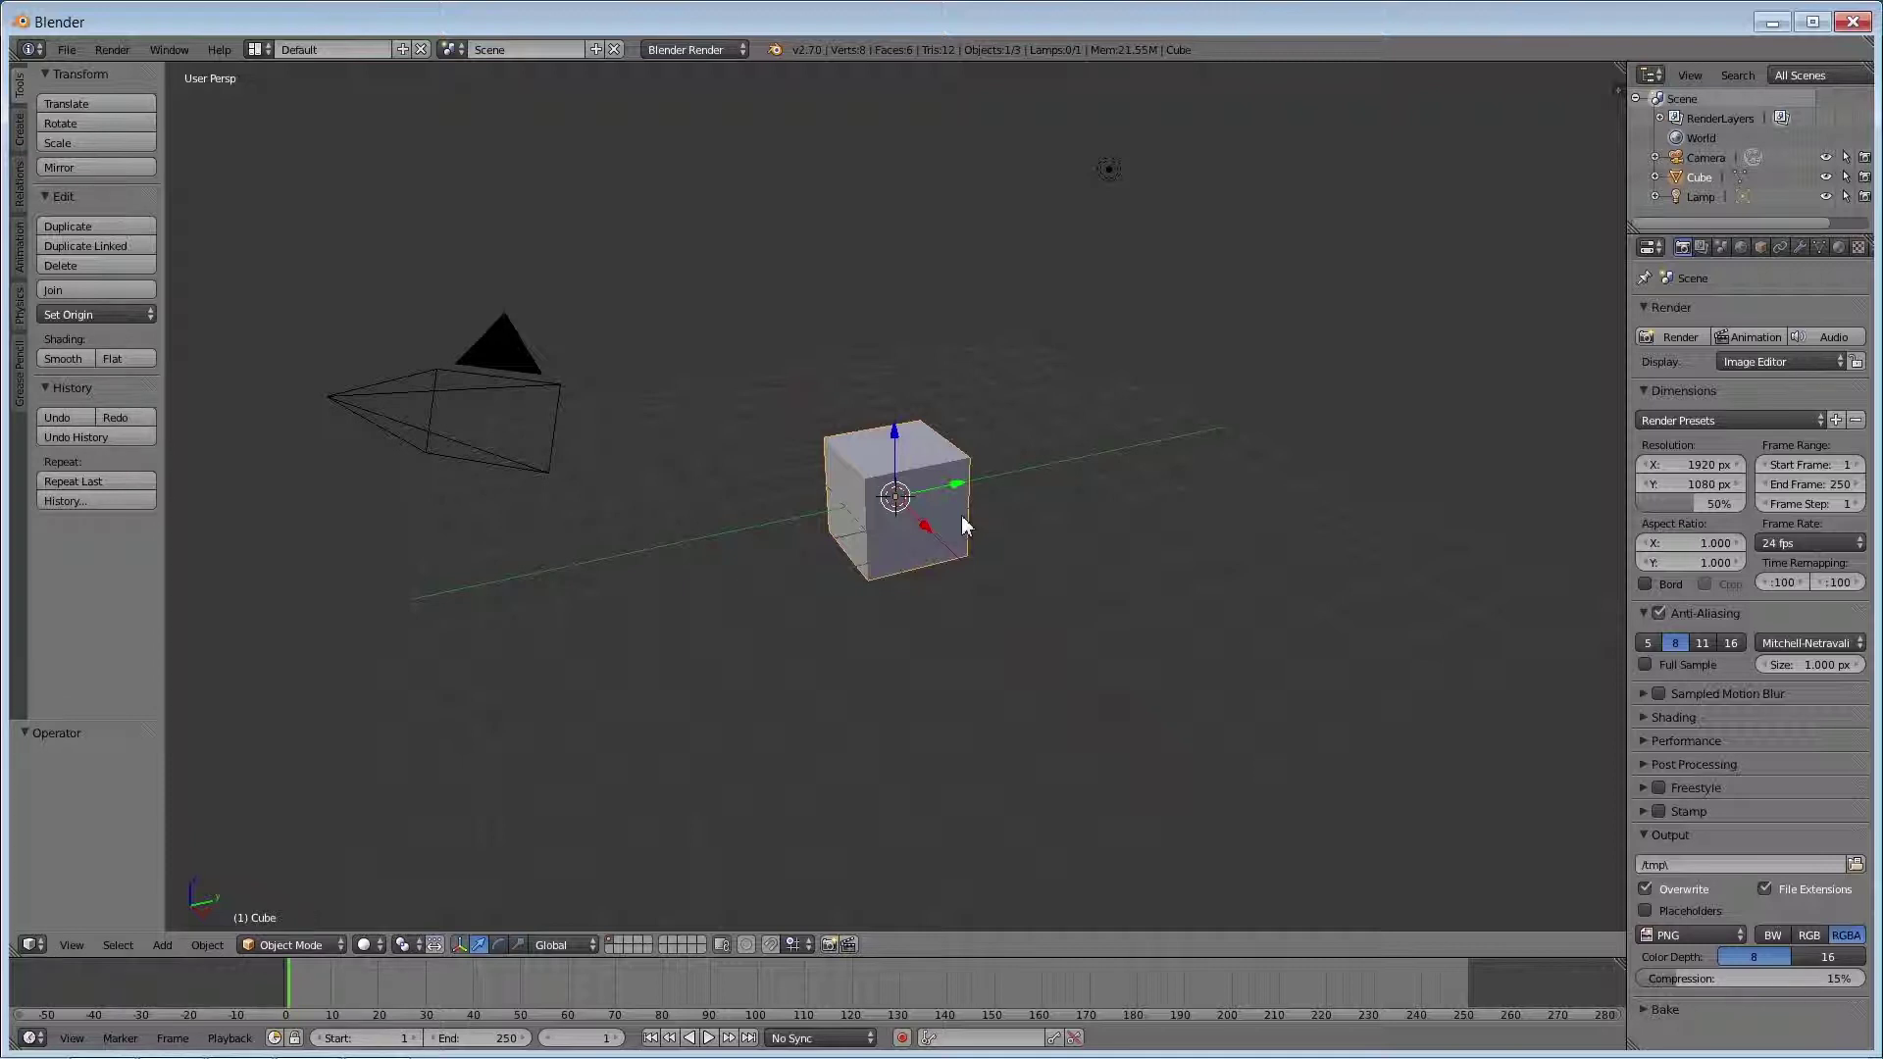
Switch the render engine to Cycles and render the cube (about 1.52 s)
left_click(713, 51)
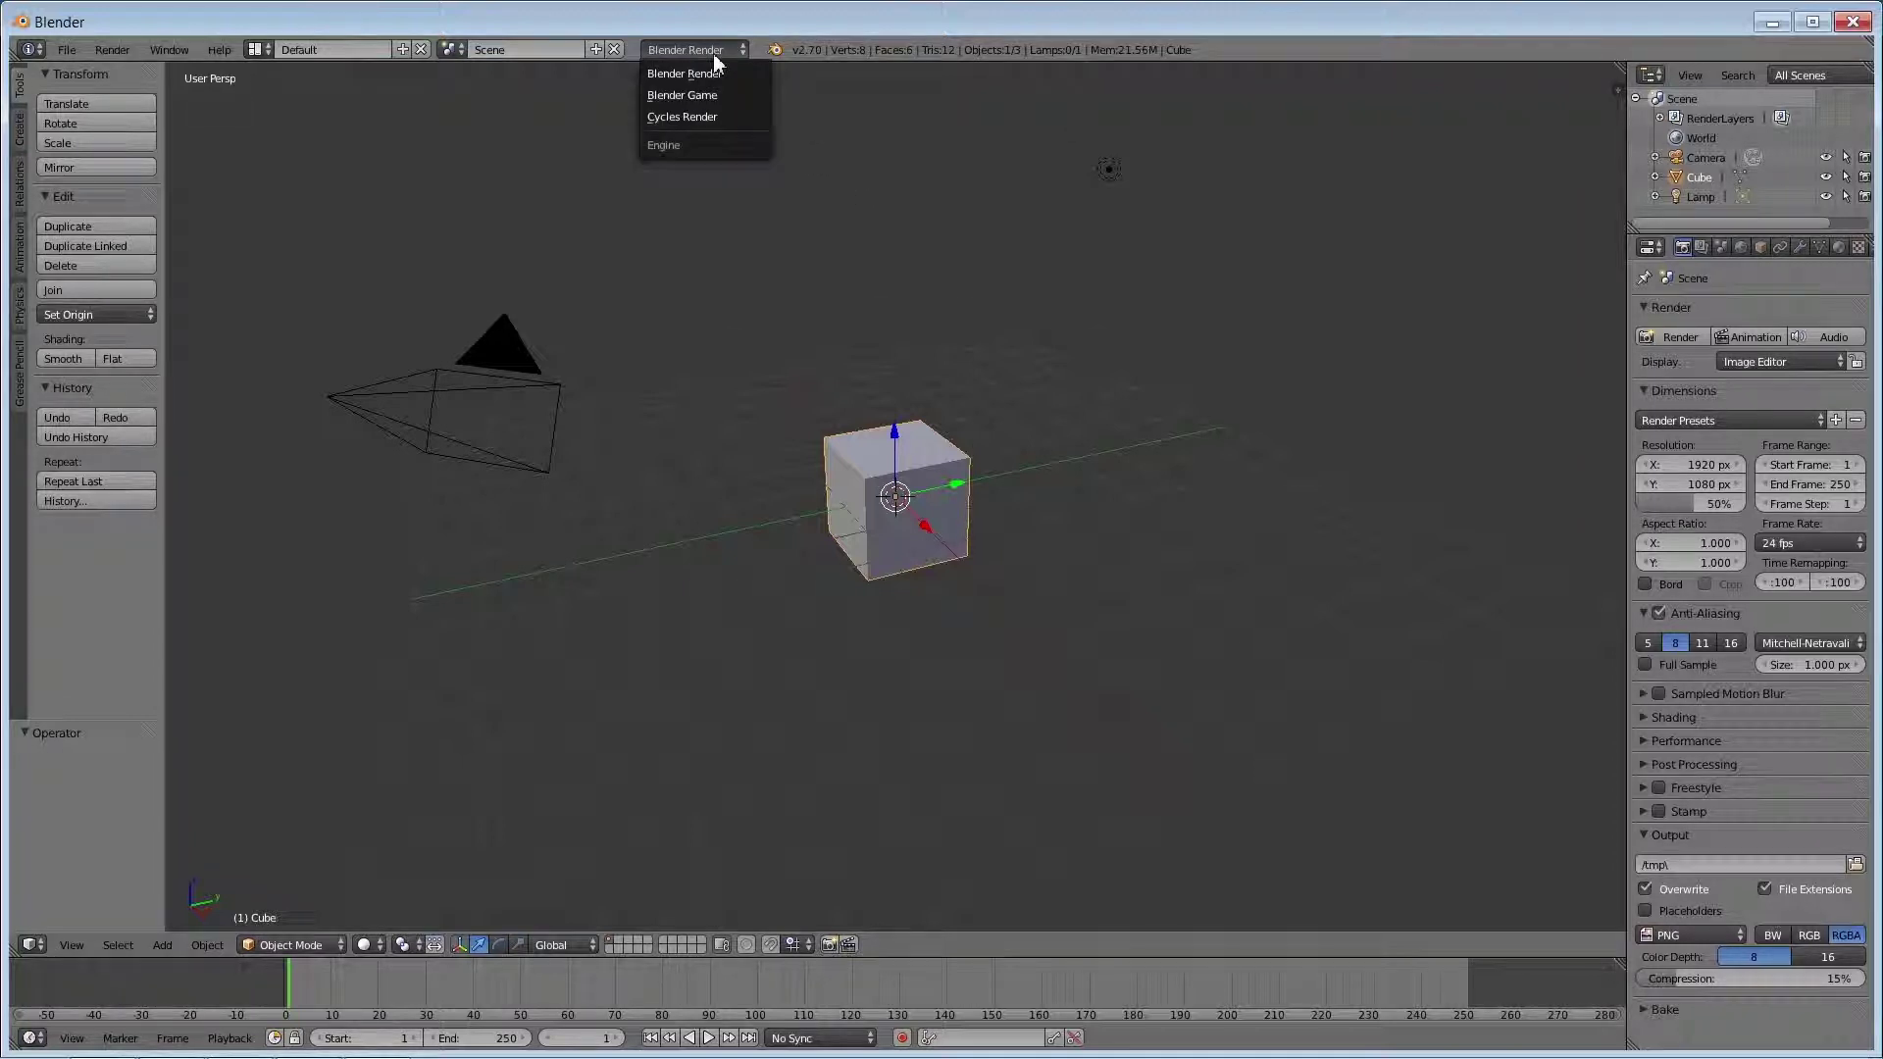
left_click(735, 117)
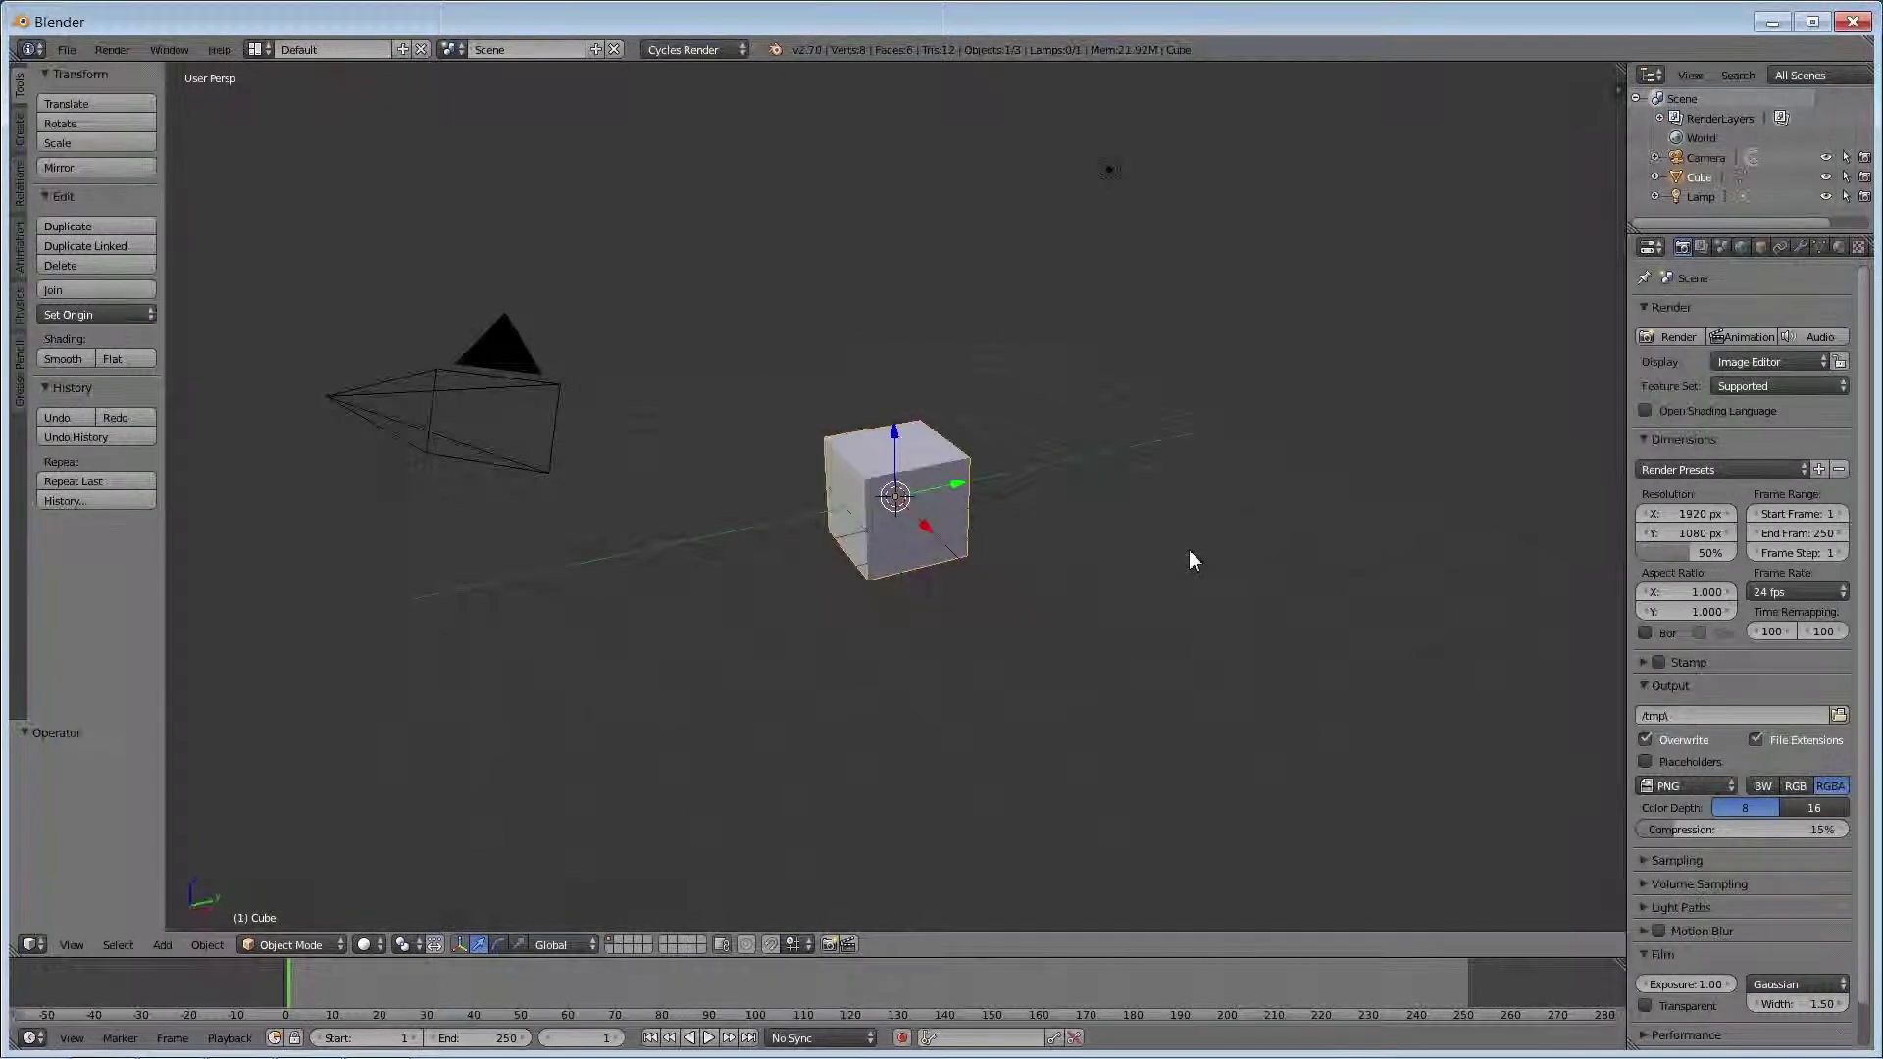
key("F12")
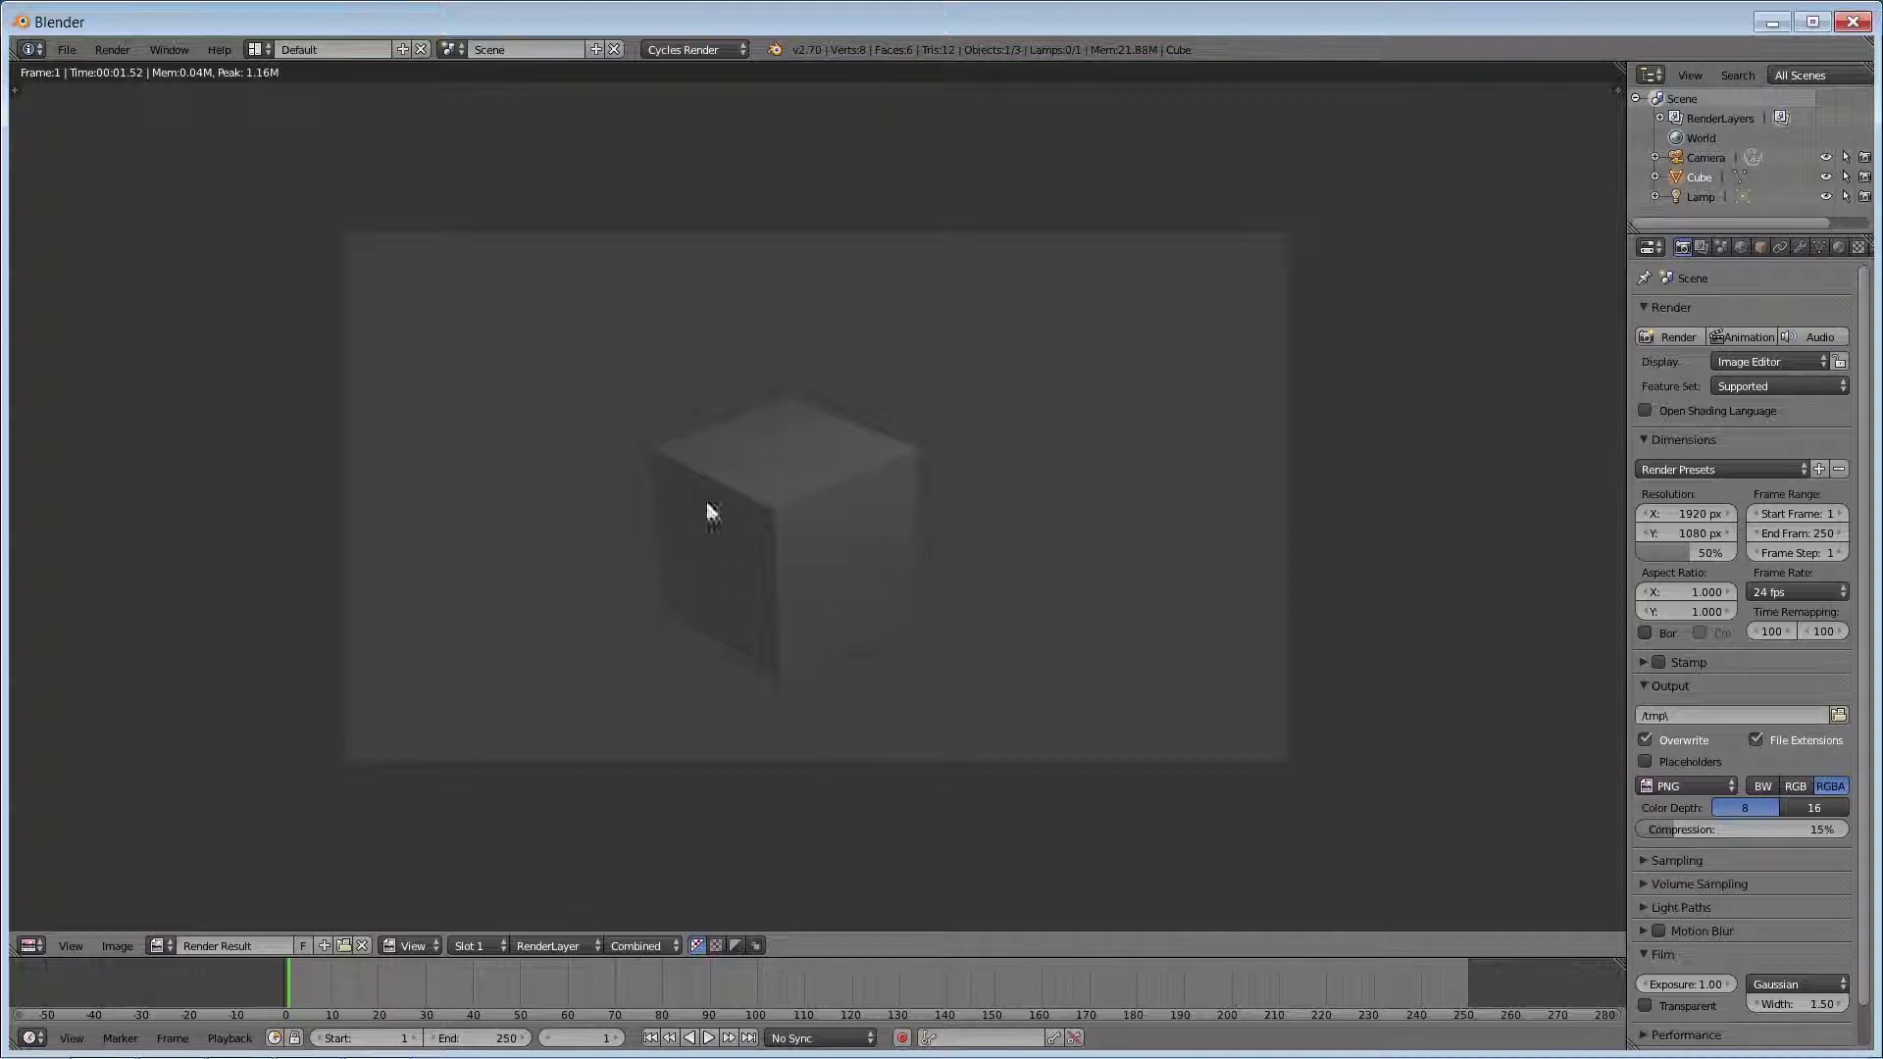
left_click(705, 49)
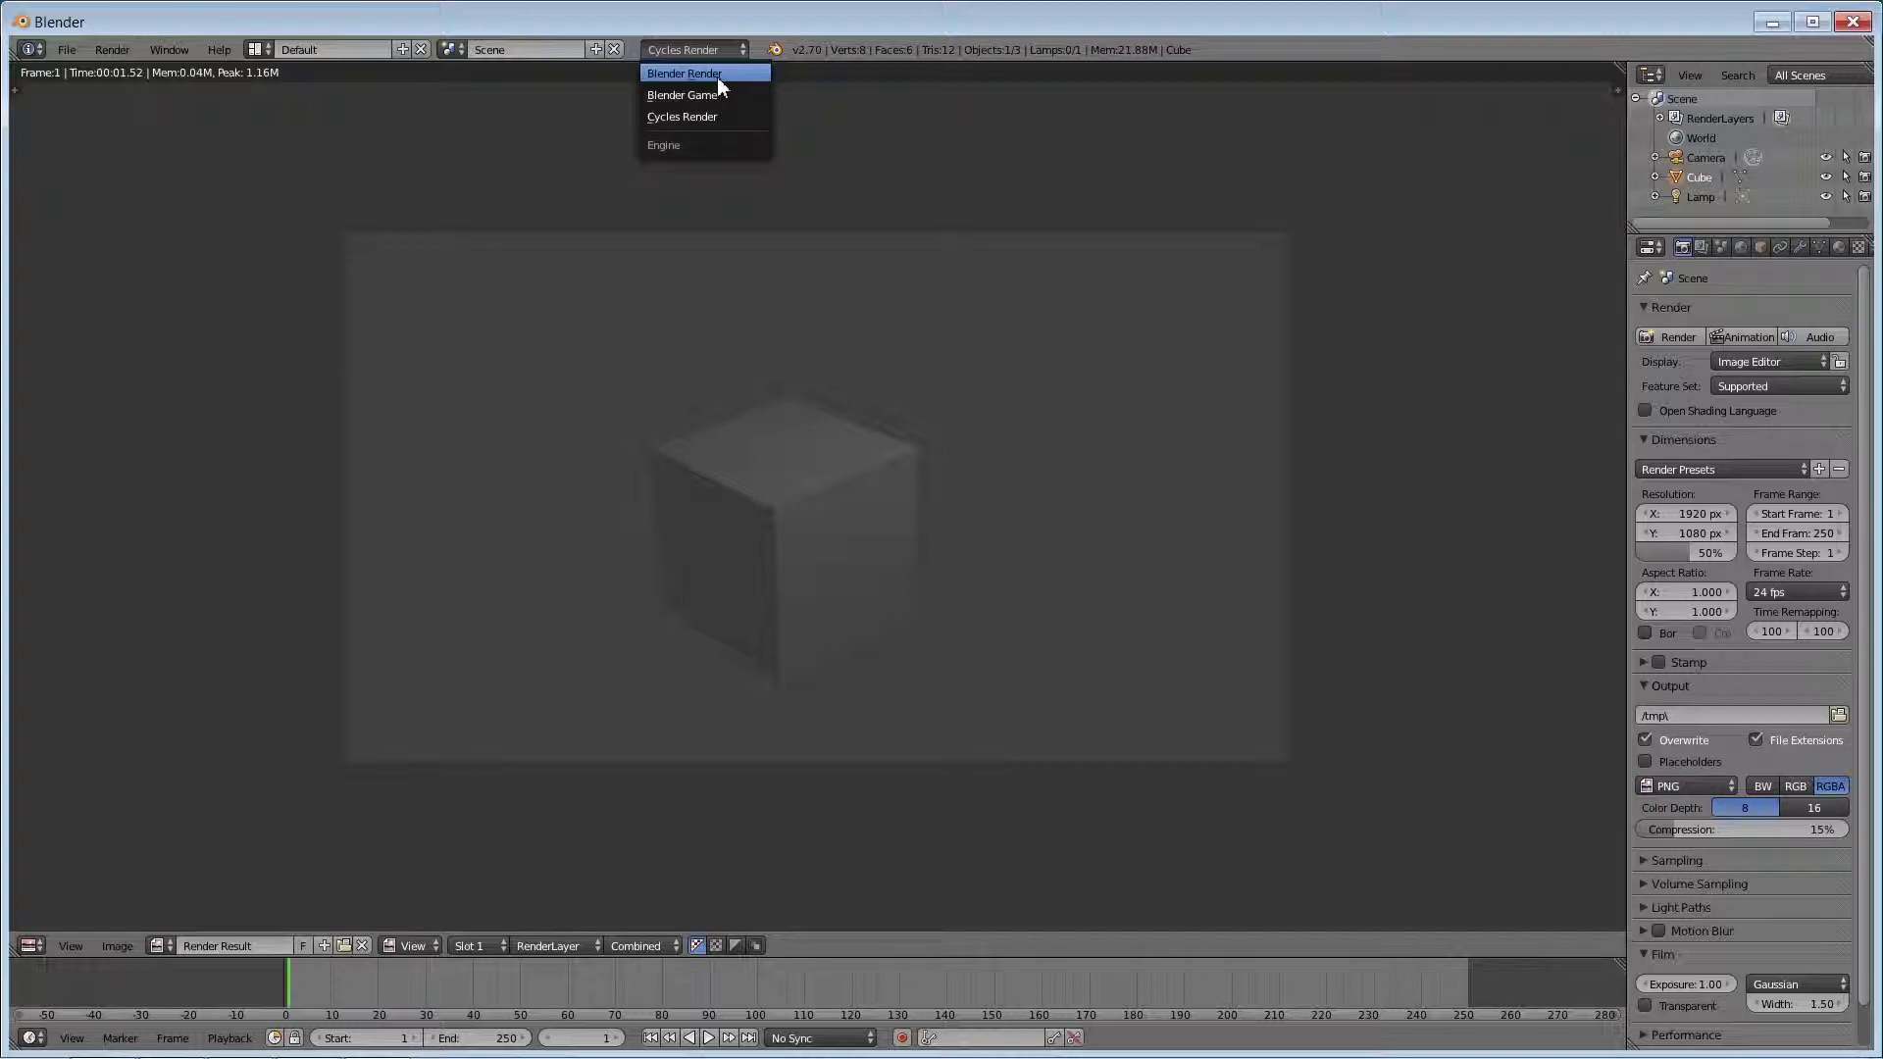
Render the cube with Blender Render (0.04 s), then with Cycles (1.56 s)
left_click(718, 81)
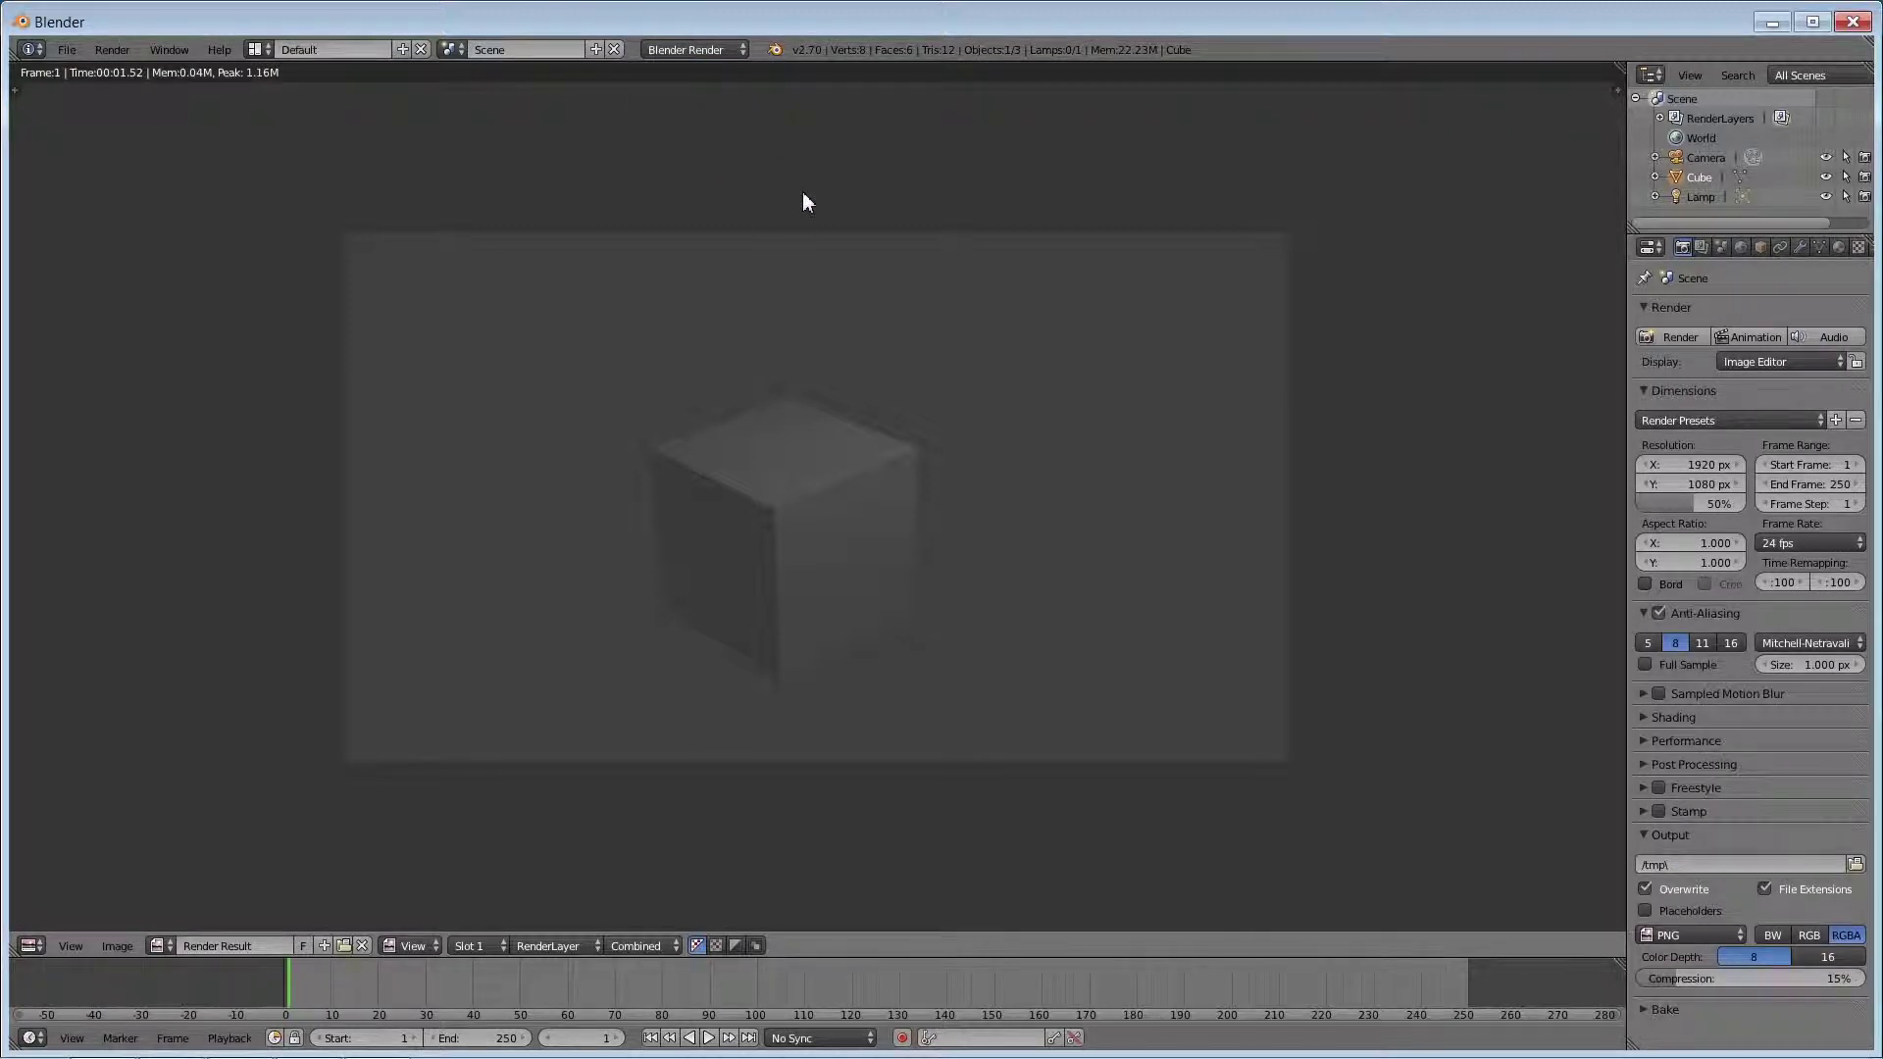
key("F12")
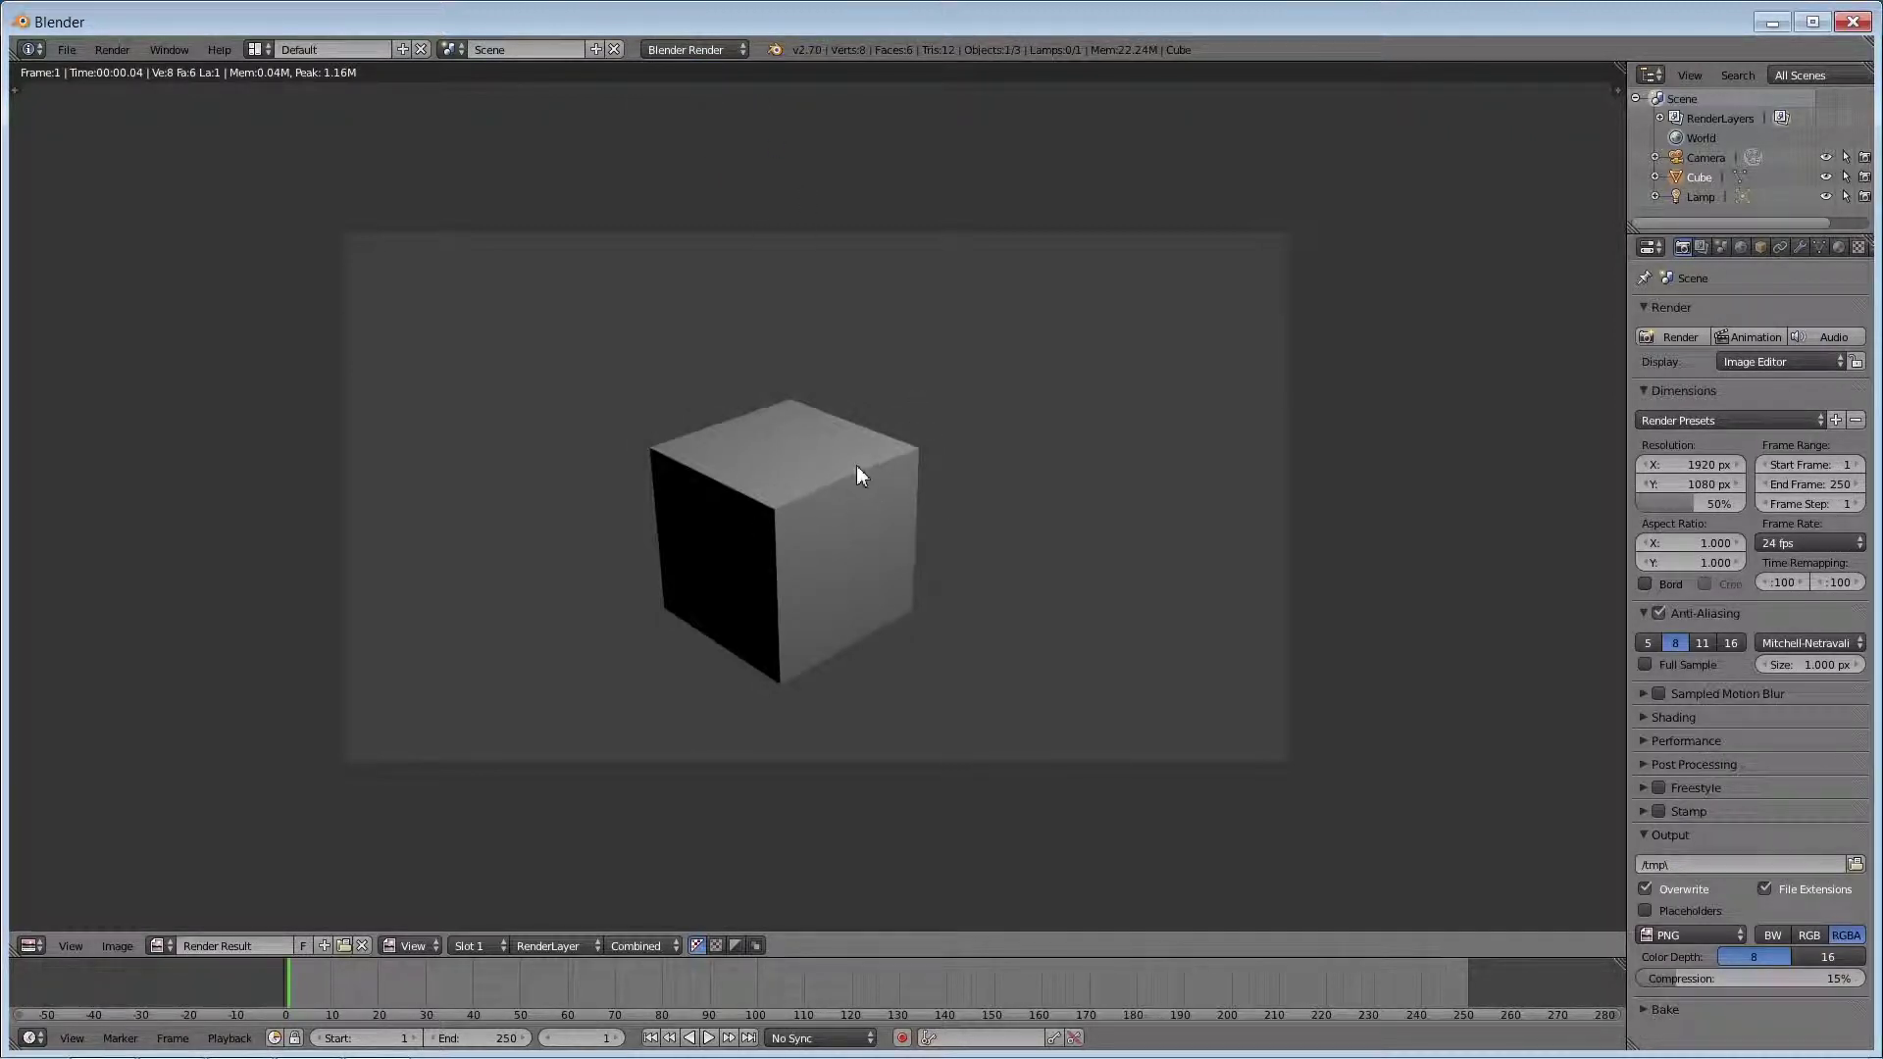
left_click(709, 51)
left_click(702, 117)
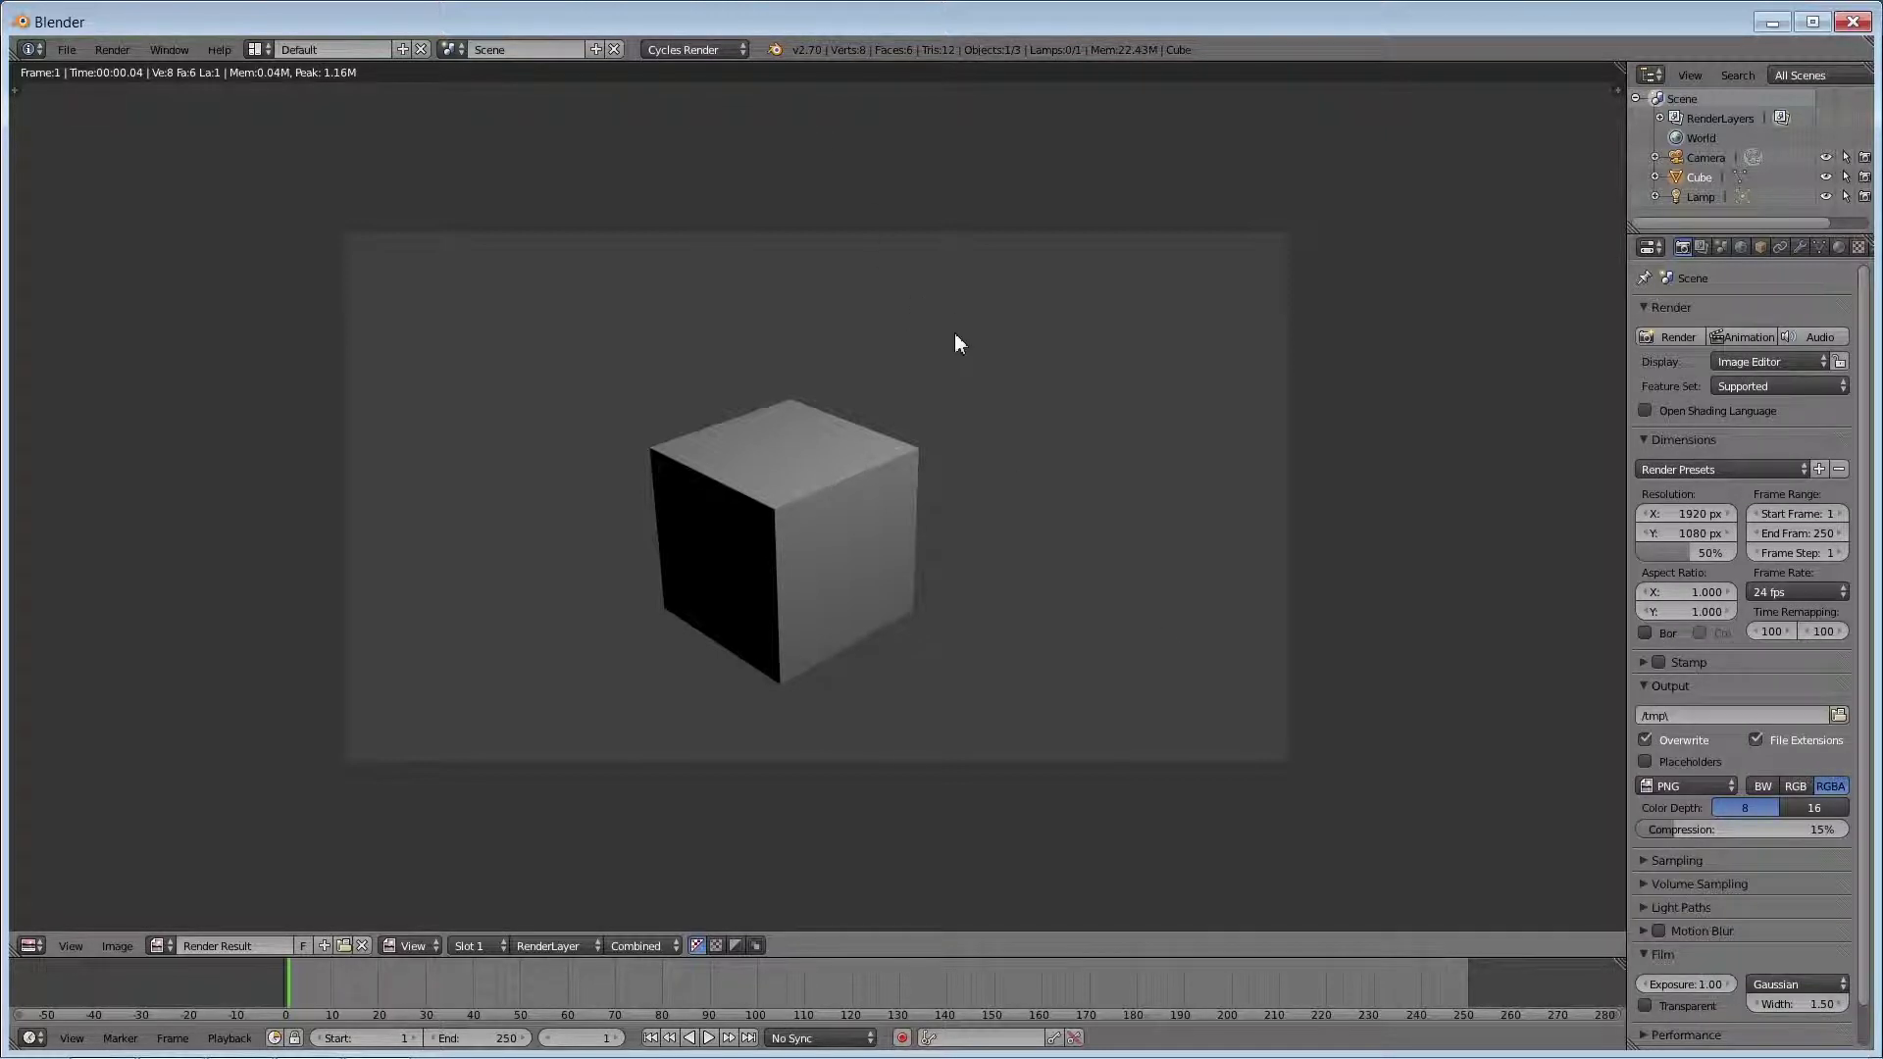
key("F12")
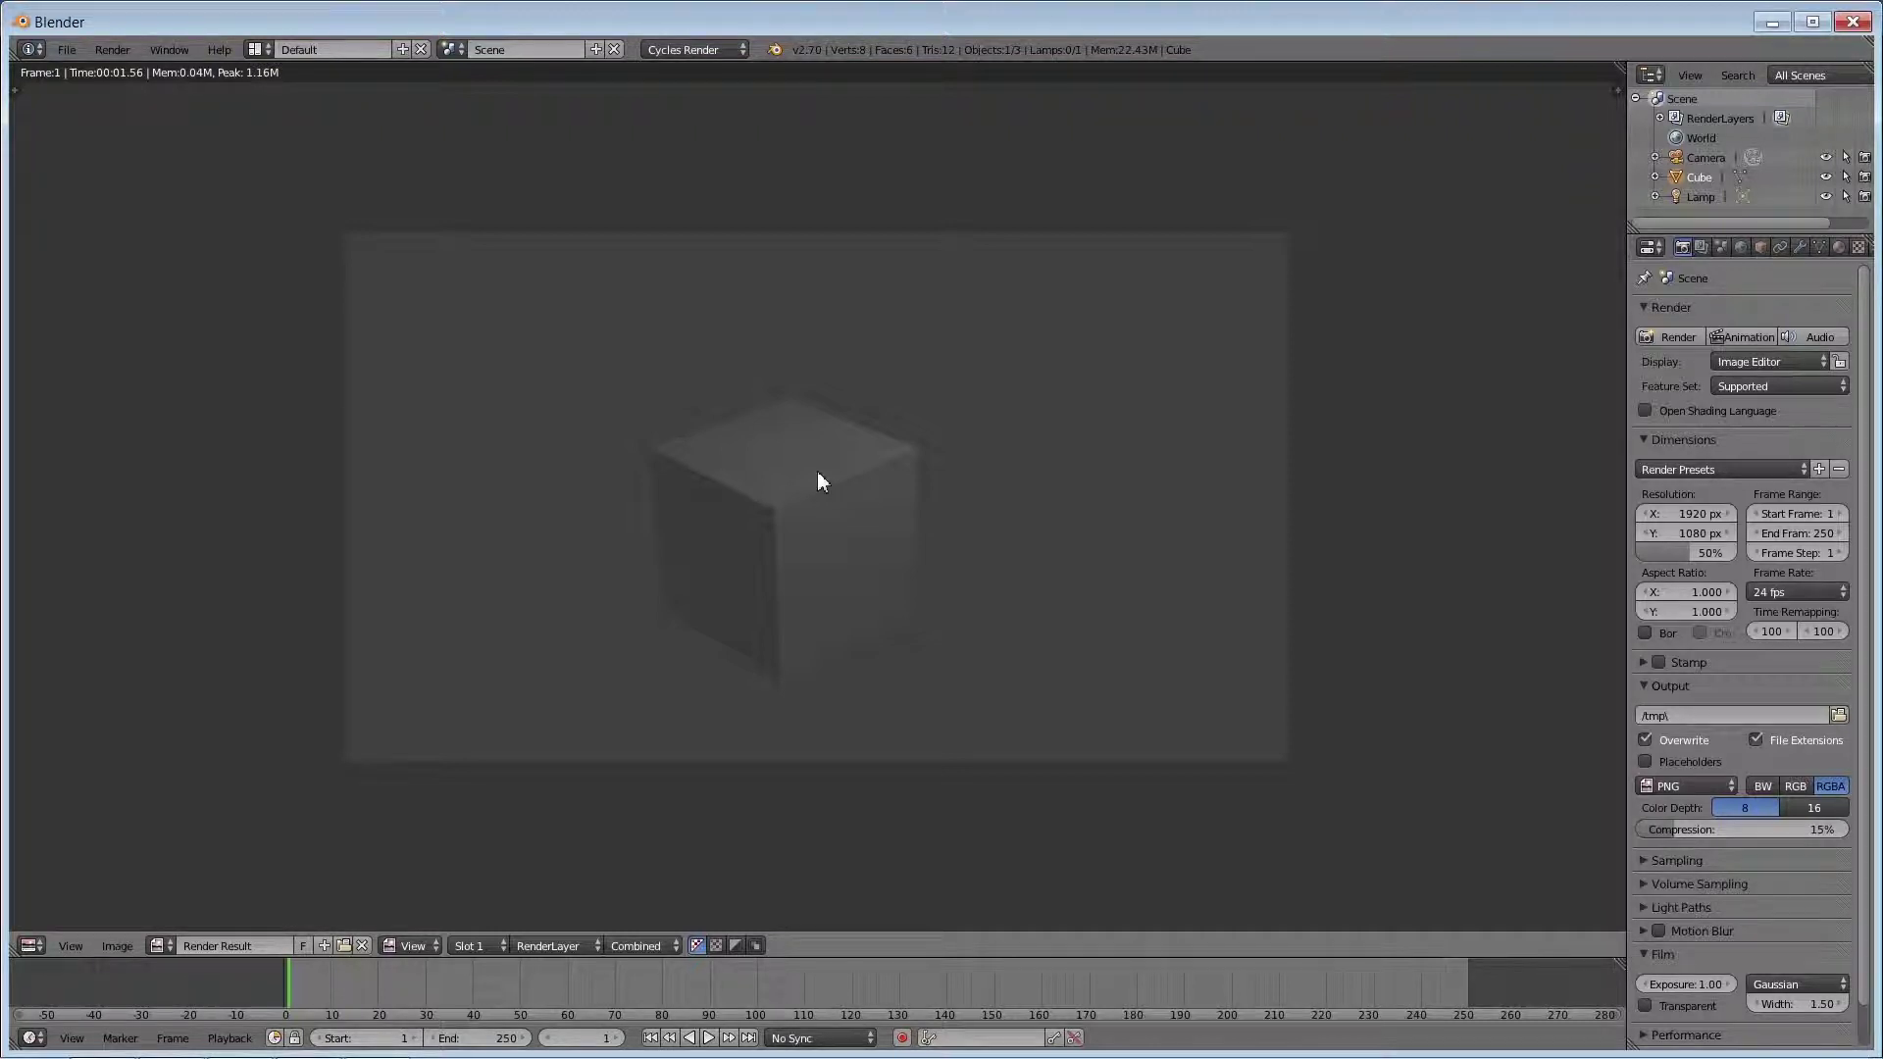
Re-render the cube with Blender Render for a bright shaded result
left_click(718, 52)
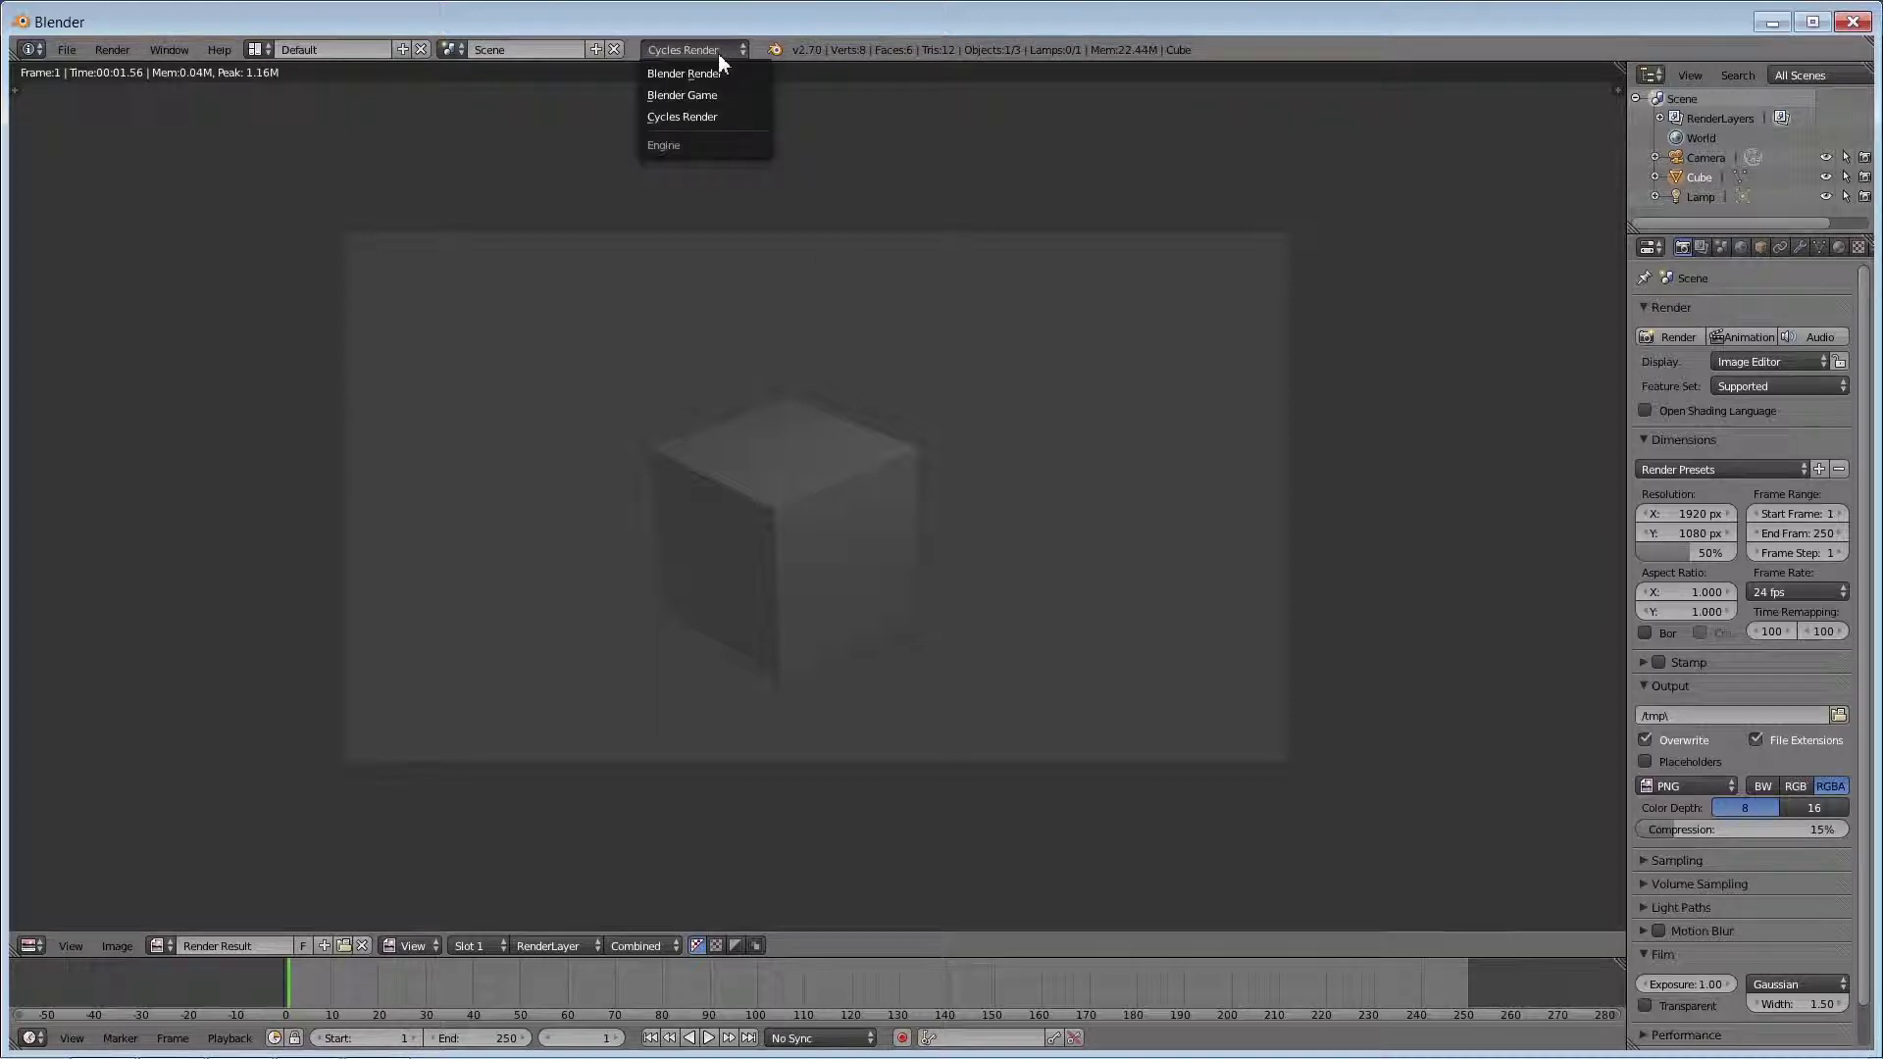
left_click(723, 76)
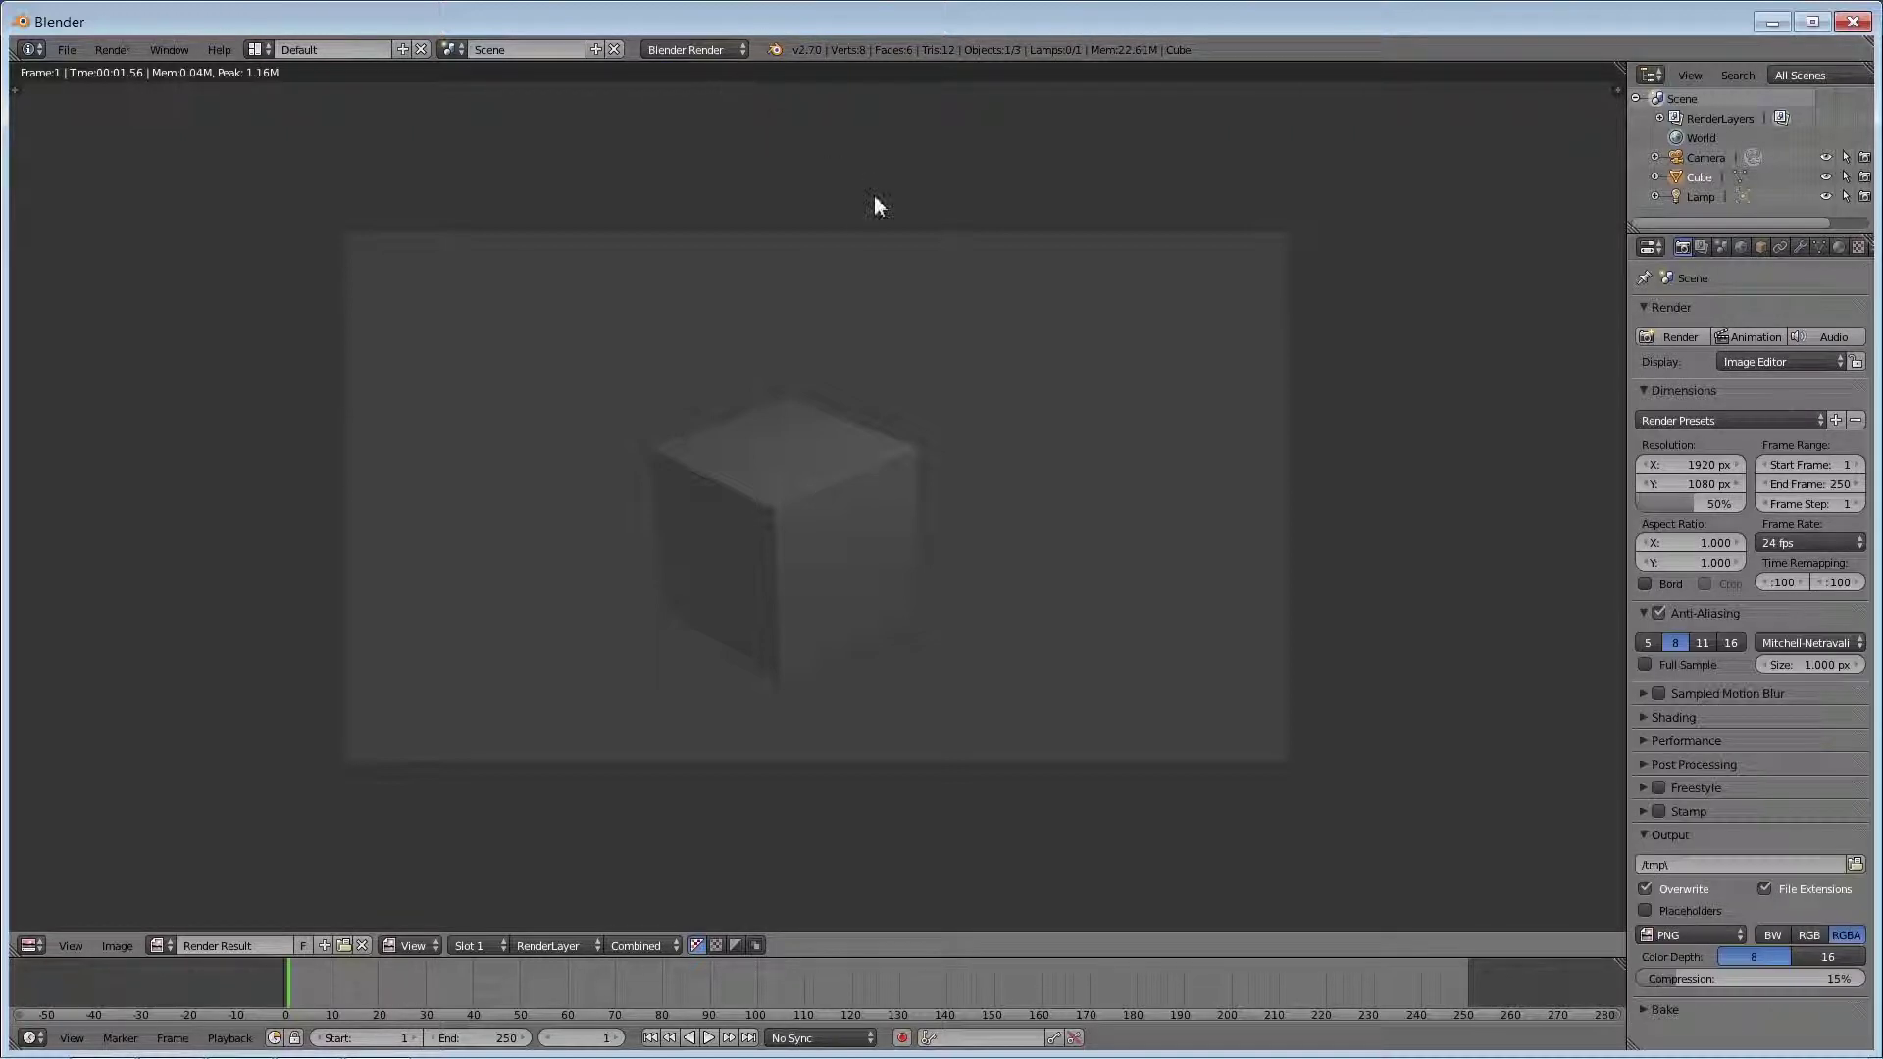
key("F12")
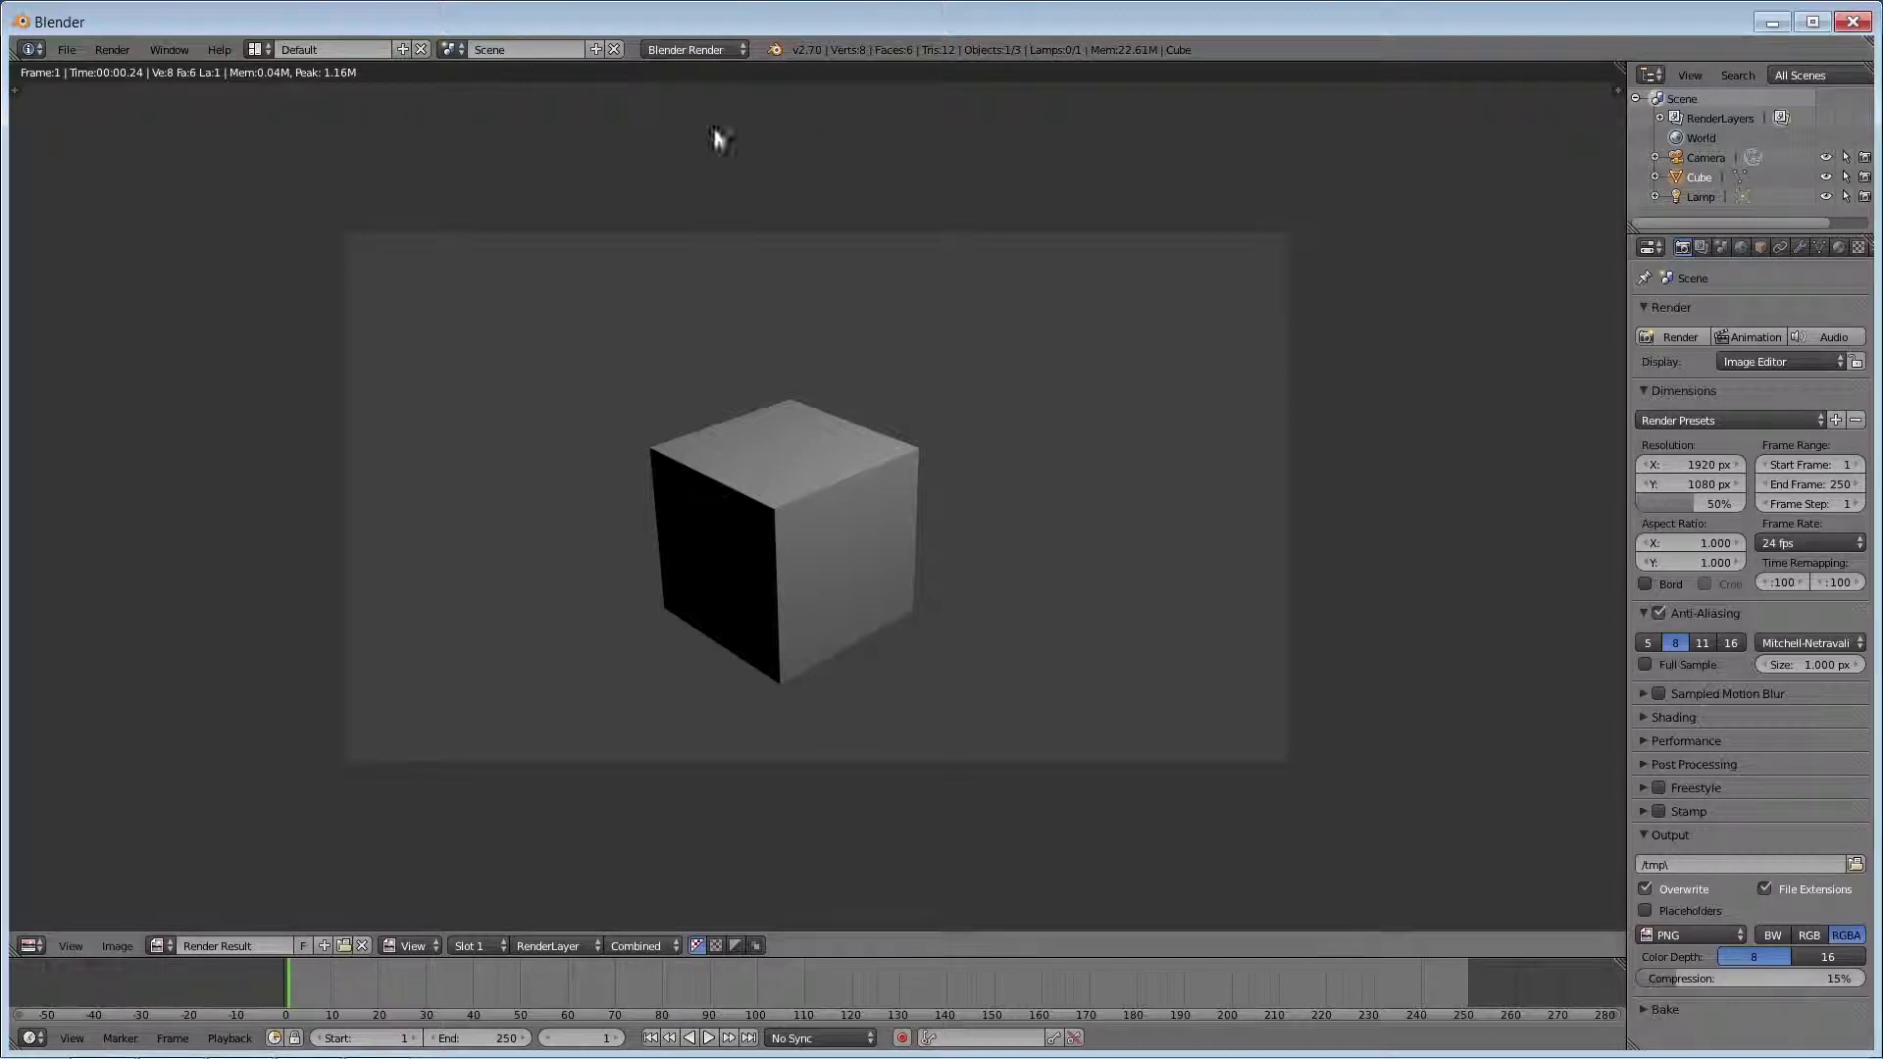
Set the render engine back to Cycles
left_click(702, 47)
left_click(702, 45)
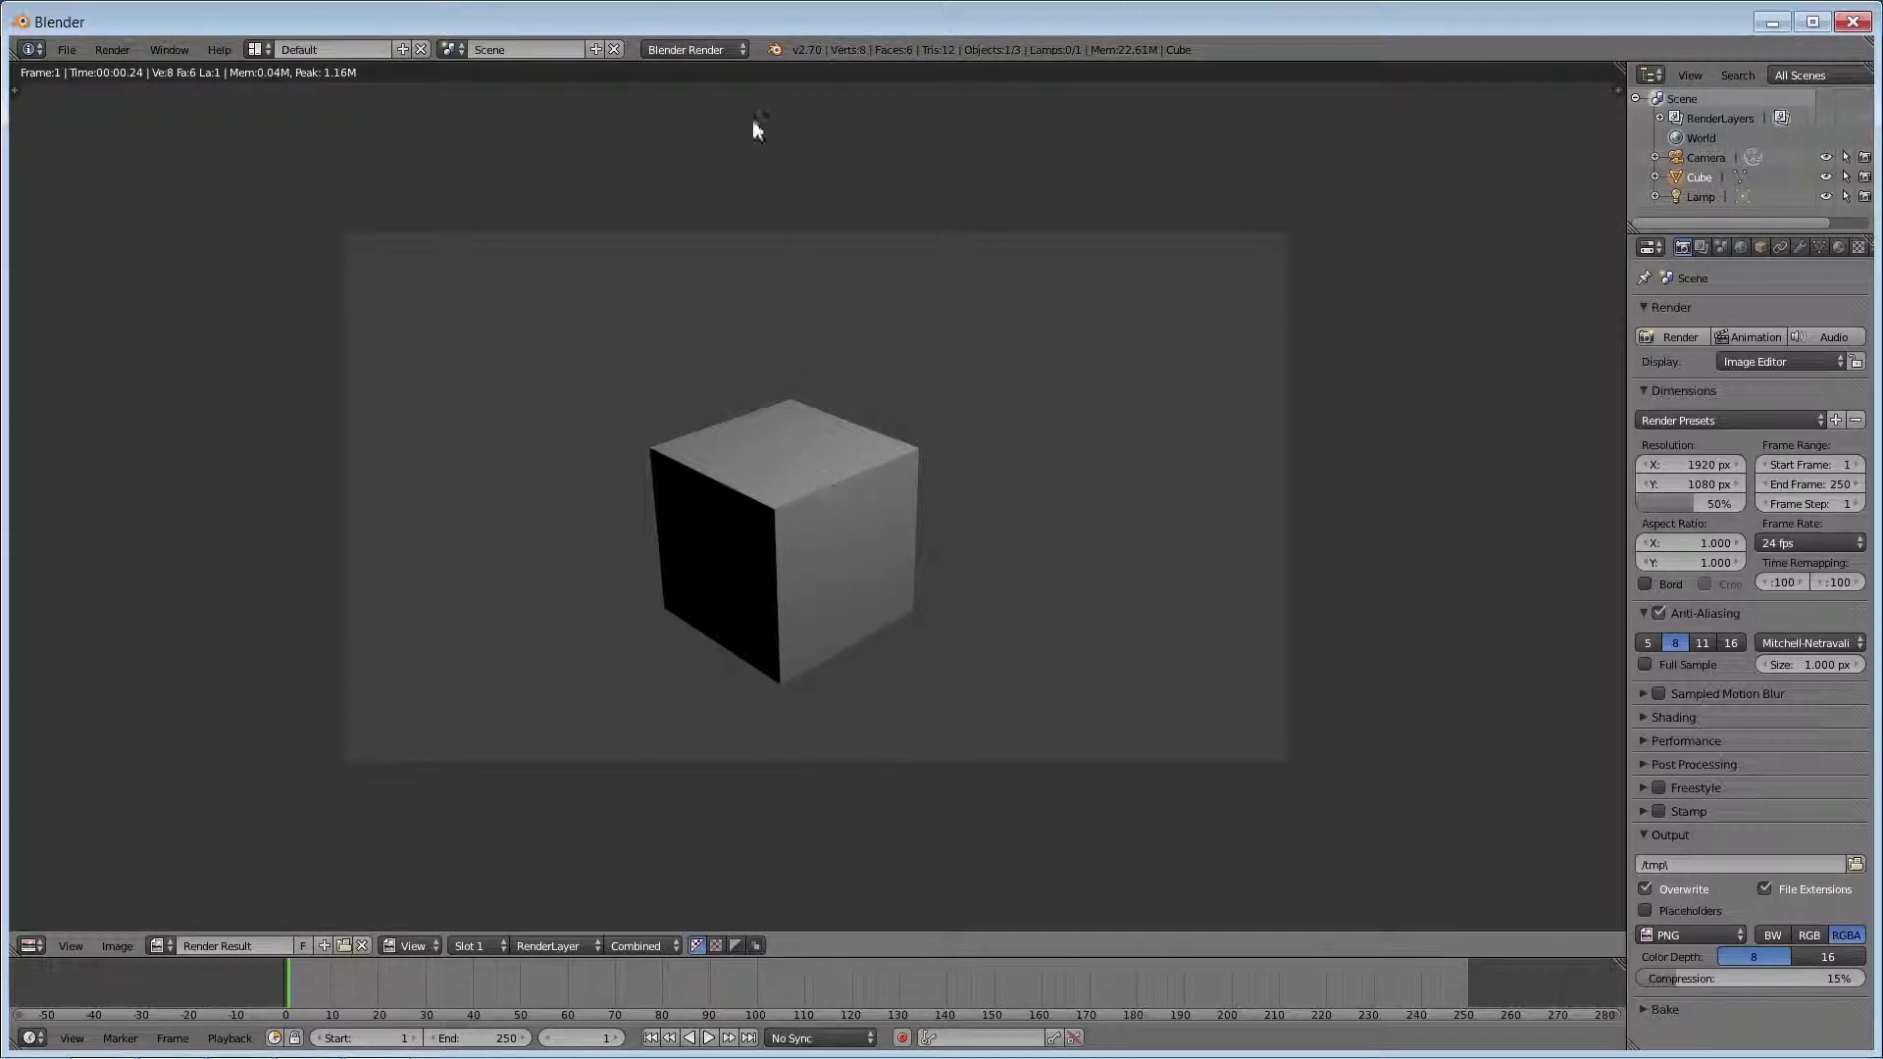
left_click(693, 49)
left_click(716, 117)
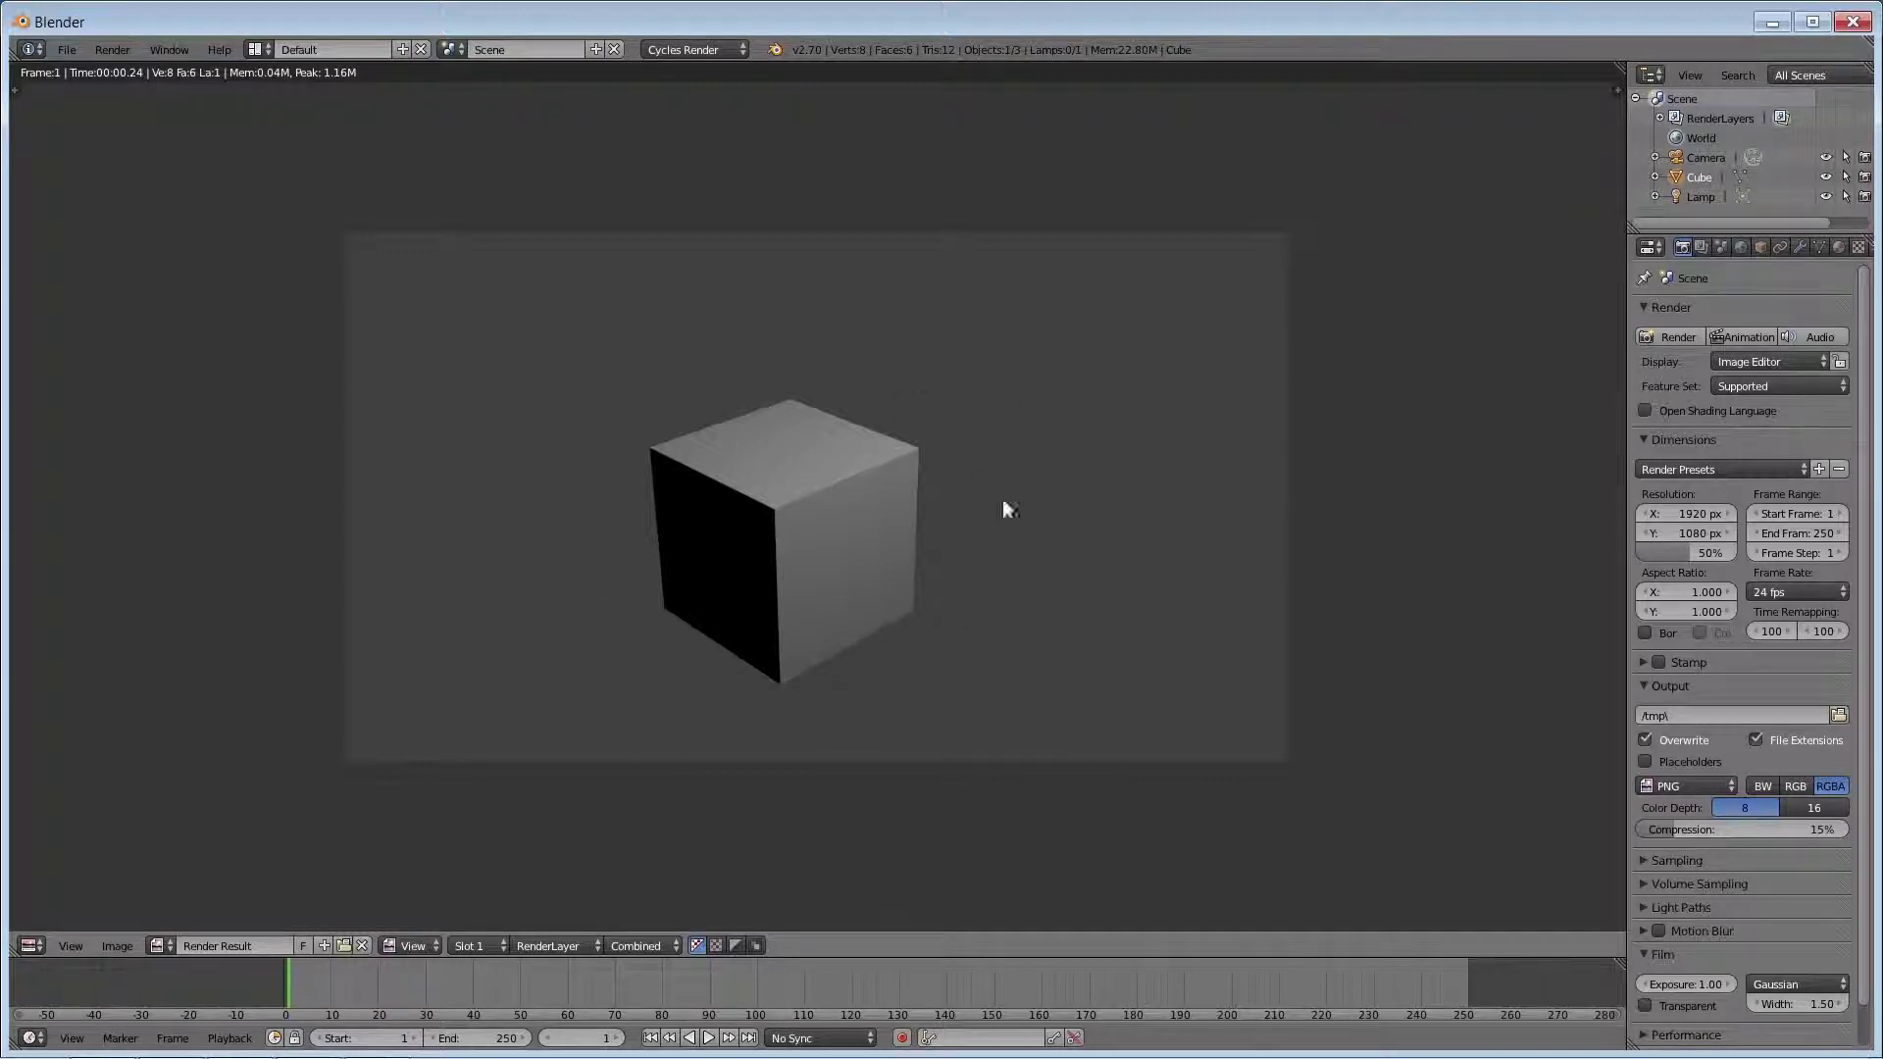
Keep Cycles as the engine and close the render result, showing cube, camera and lamp
left_click(716, 51)
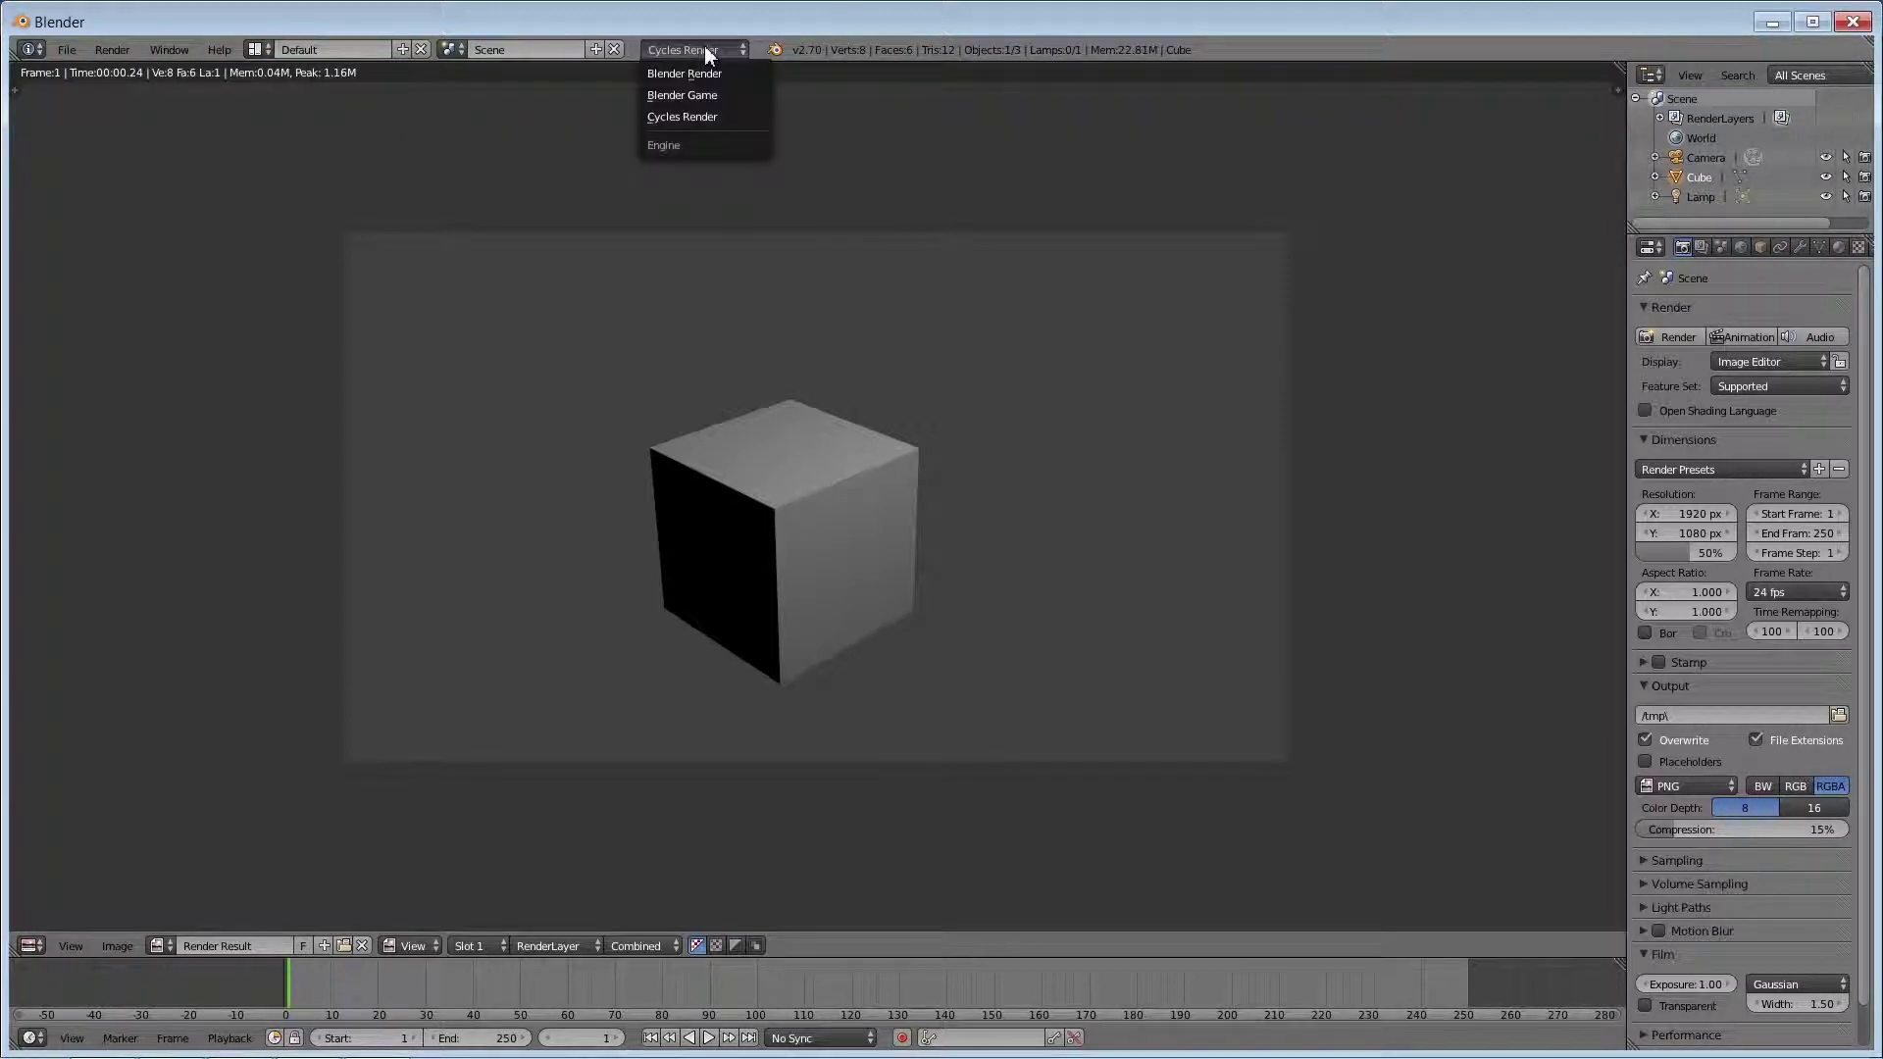
left_click(714, 117)
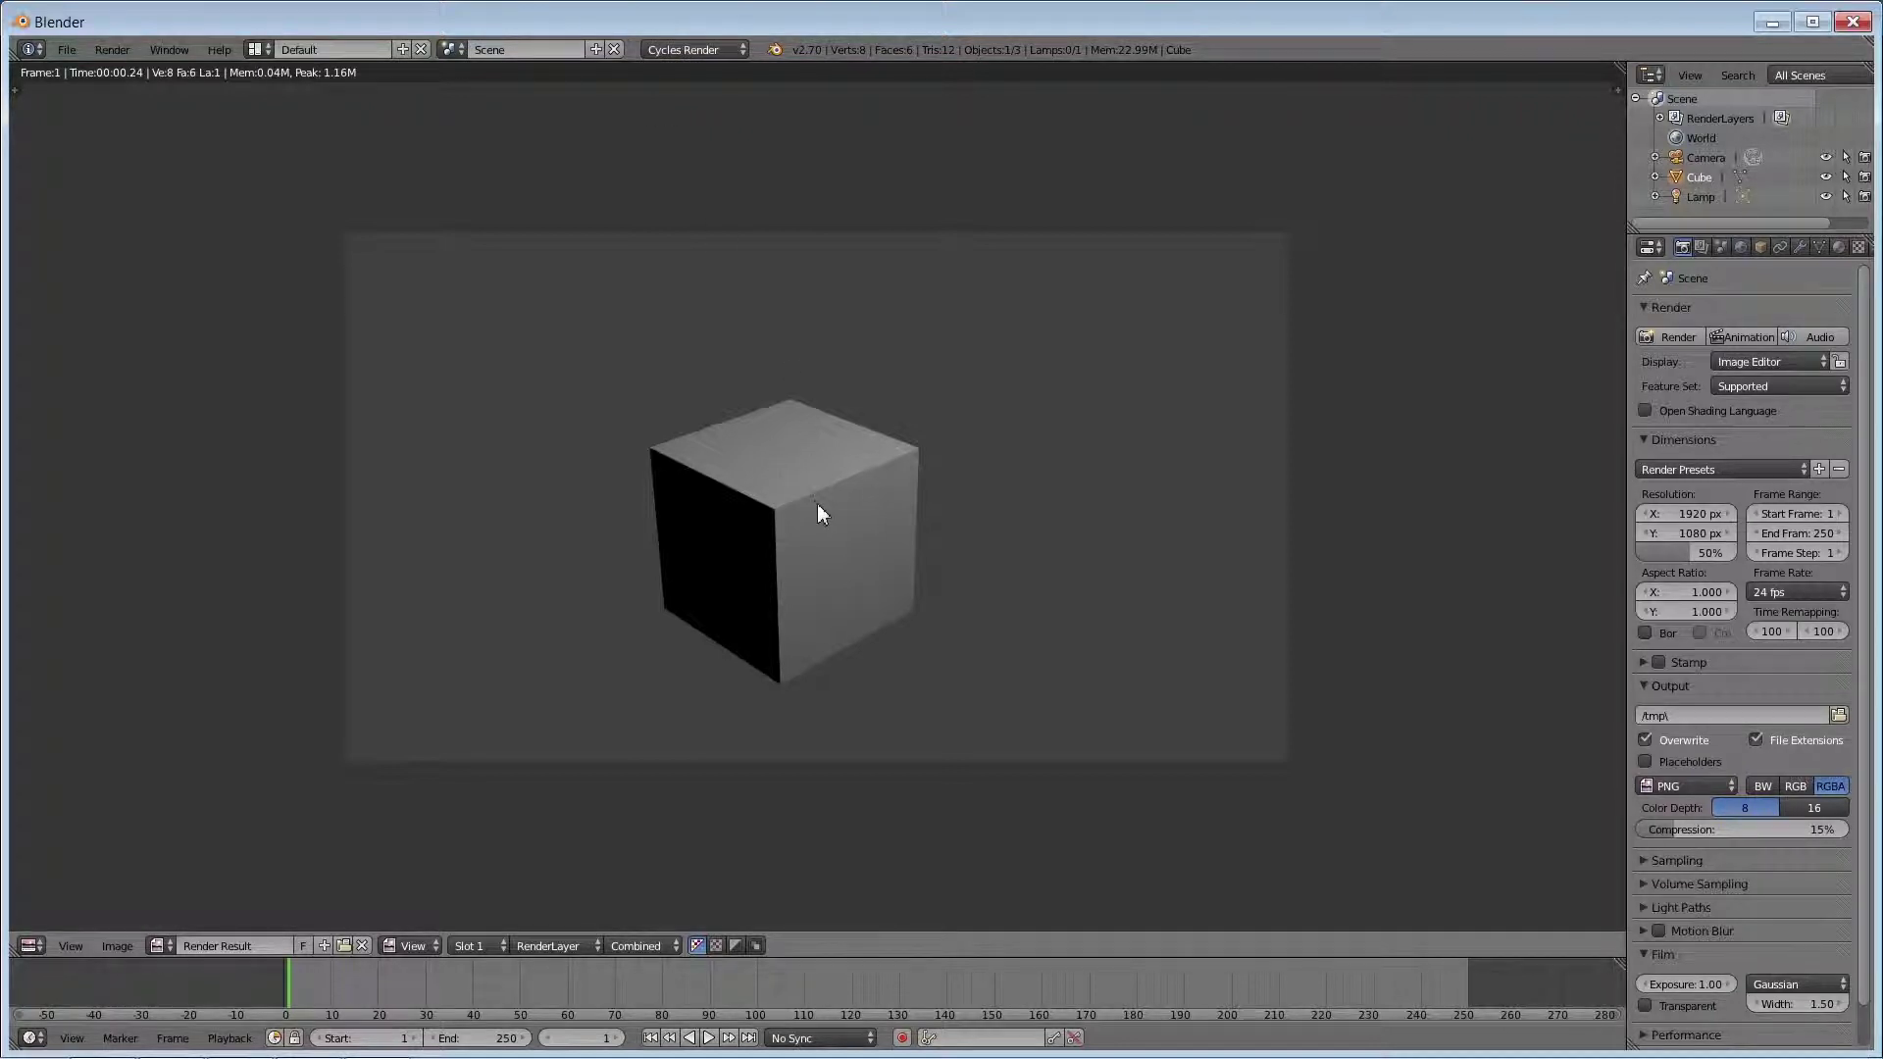
key("Escape")
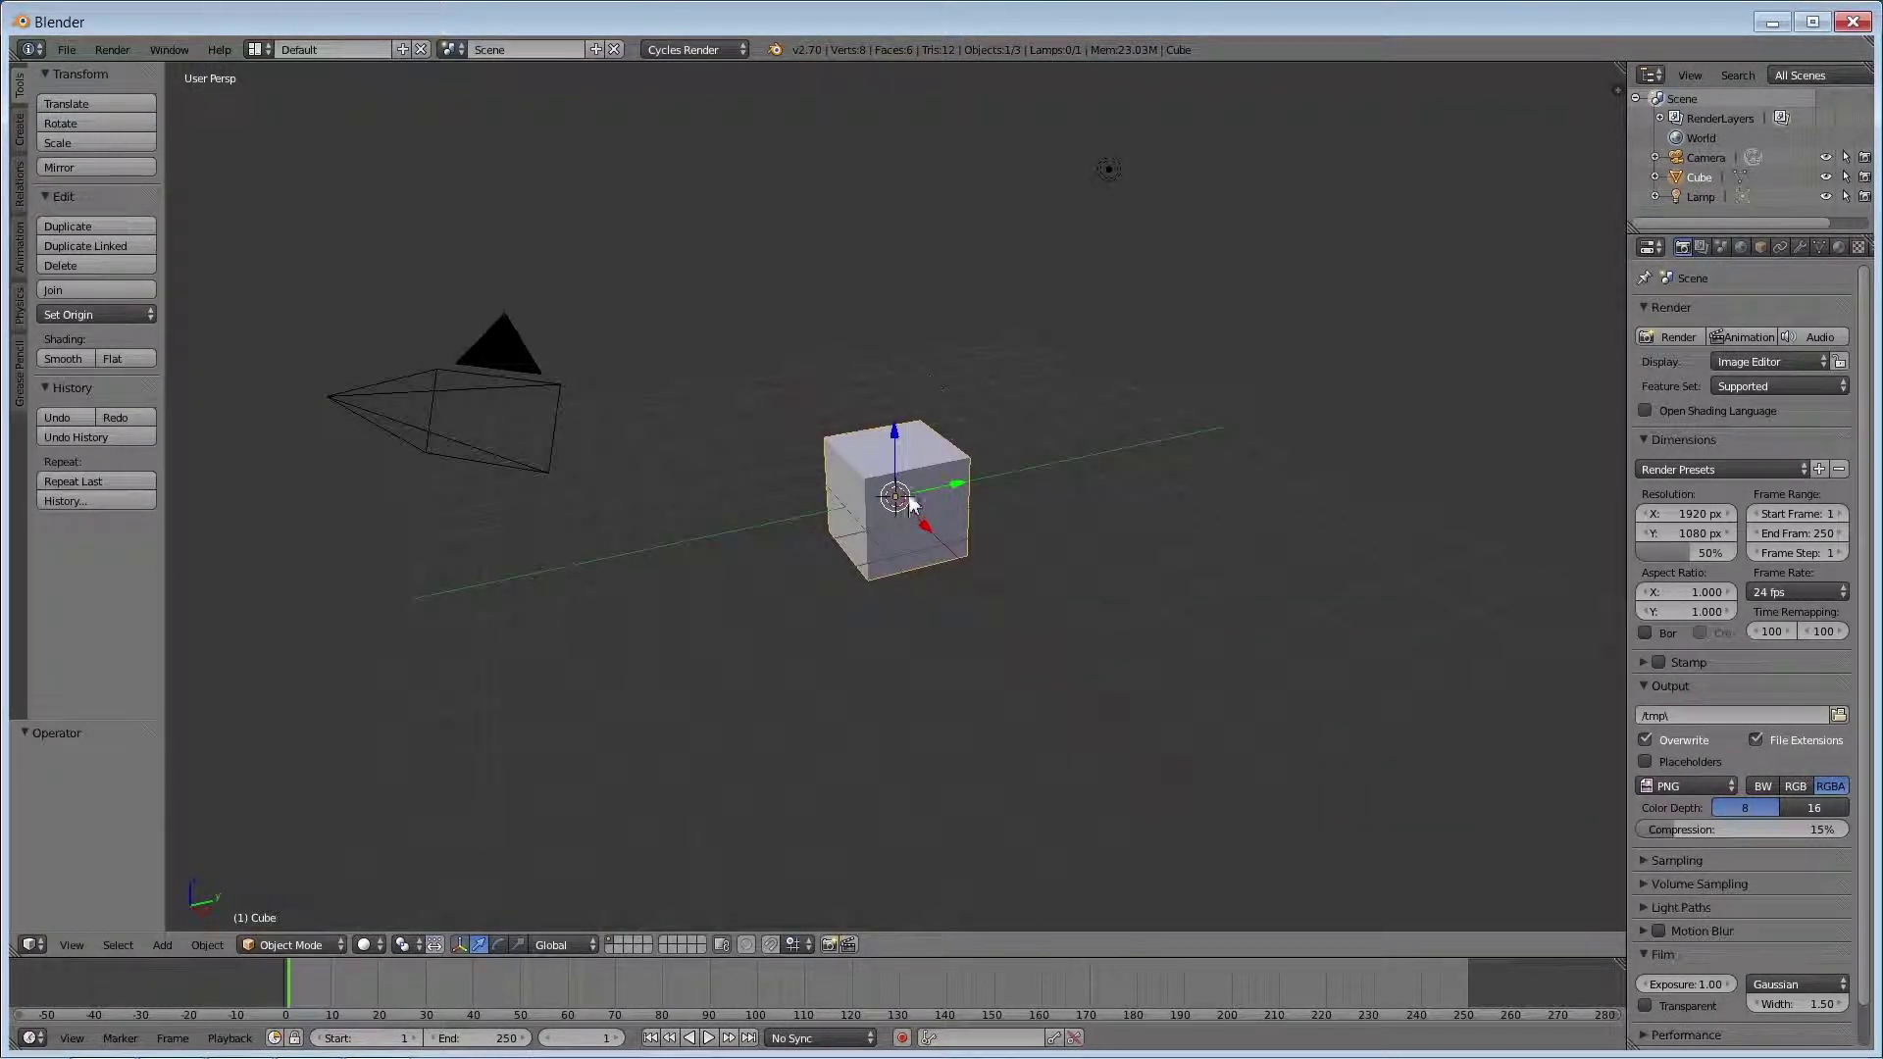
Switch the render engine to Blender Render while nudging the cube up and back down
mouse_move(900, 441)
left_mouse_down()
mouse_move(896, 401)
mouse_move(937, 461)
left_mouse_up()
left_click(693, 49)
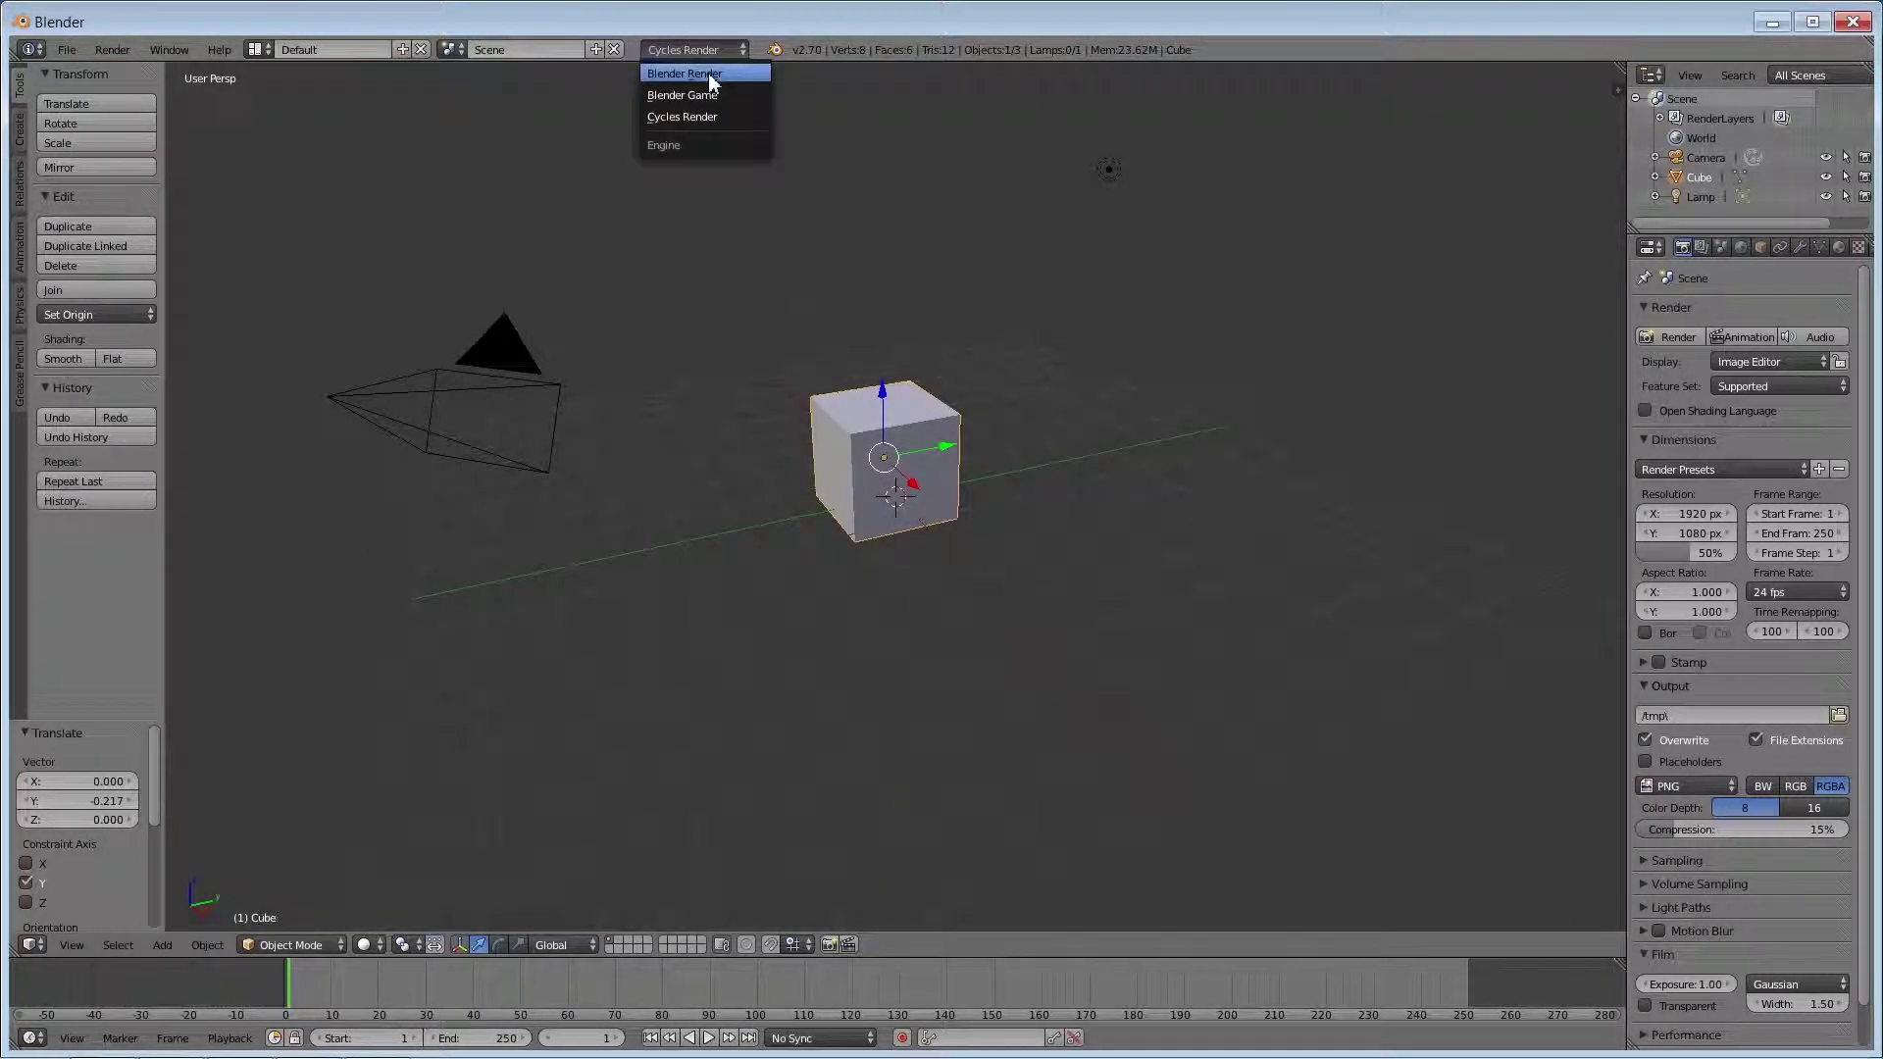
left_click(707, 74)
left_click_drag(882, 392, 926, 432)
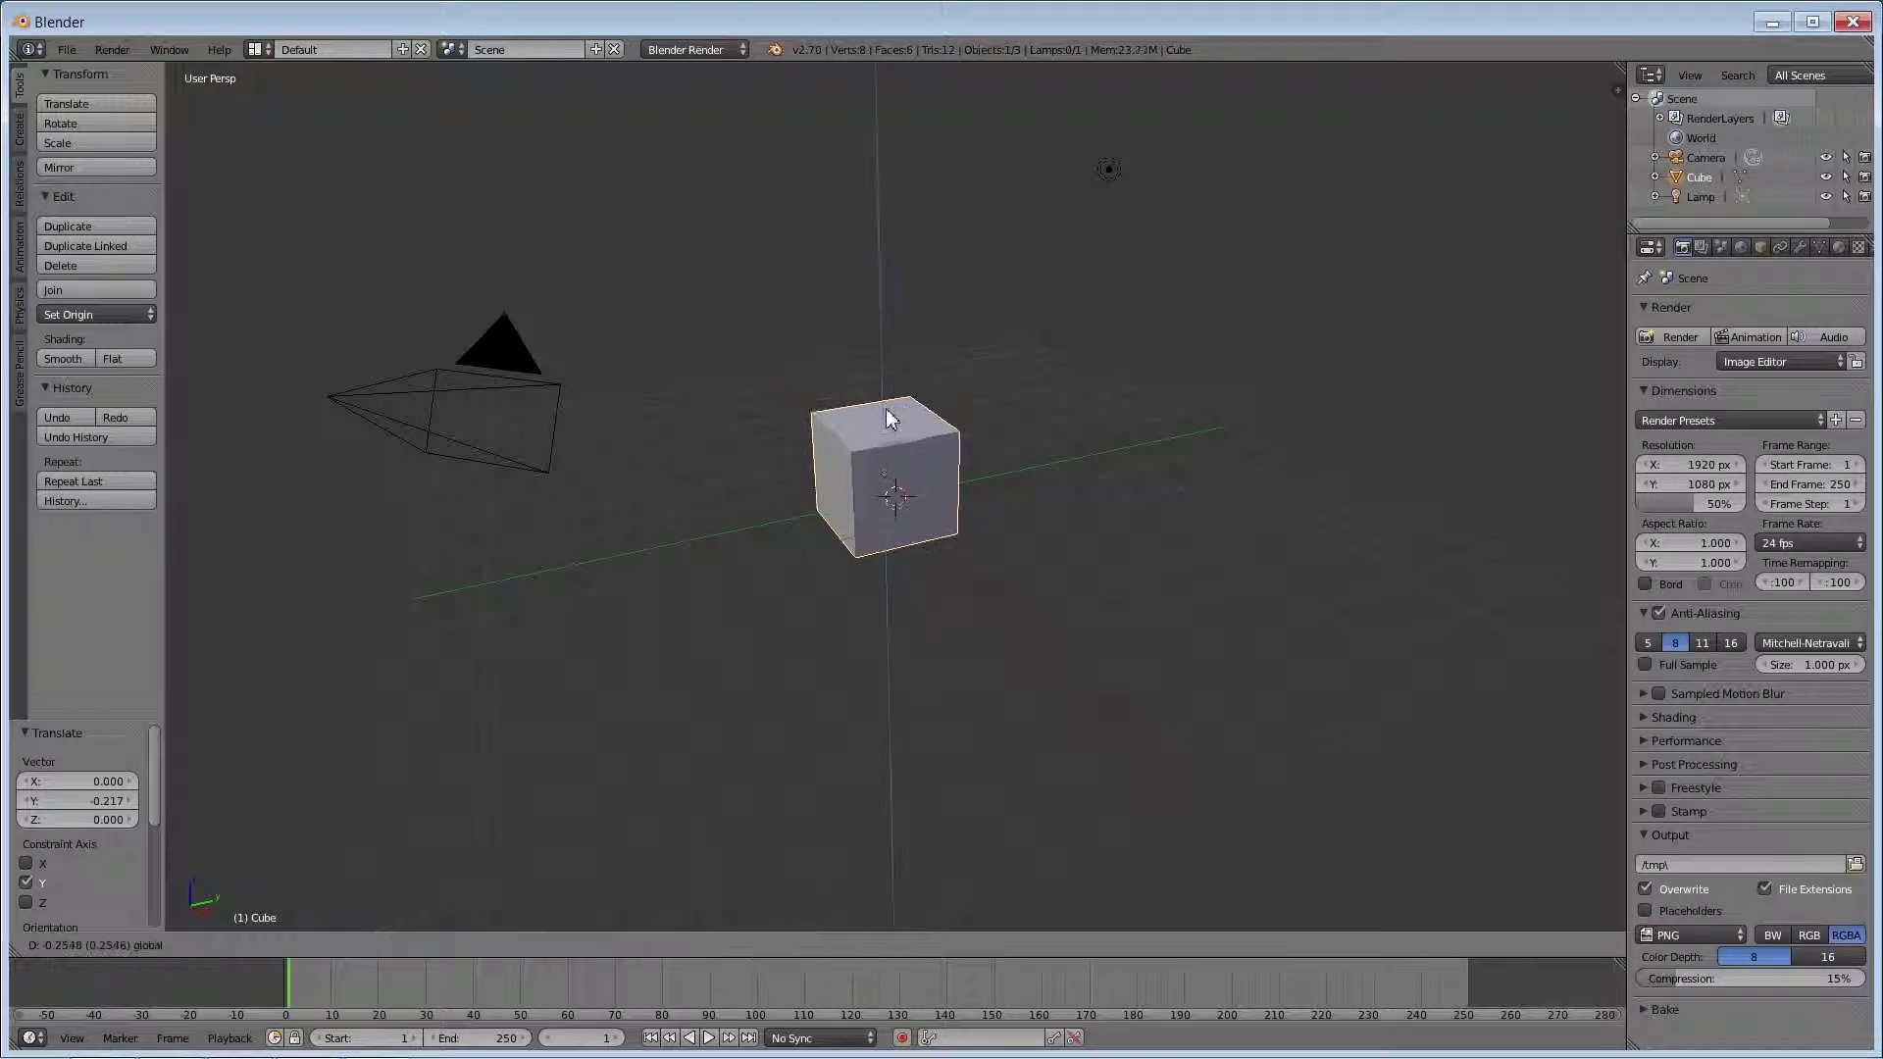
Scale the cube mesh by 2.121 on each axis in Edit Mode
key("Tab")
key("g")
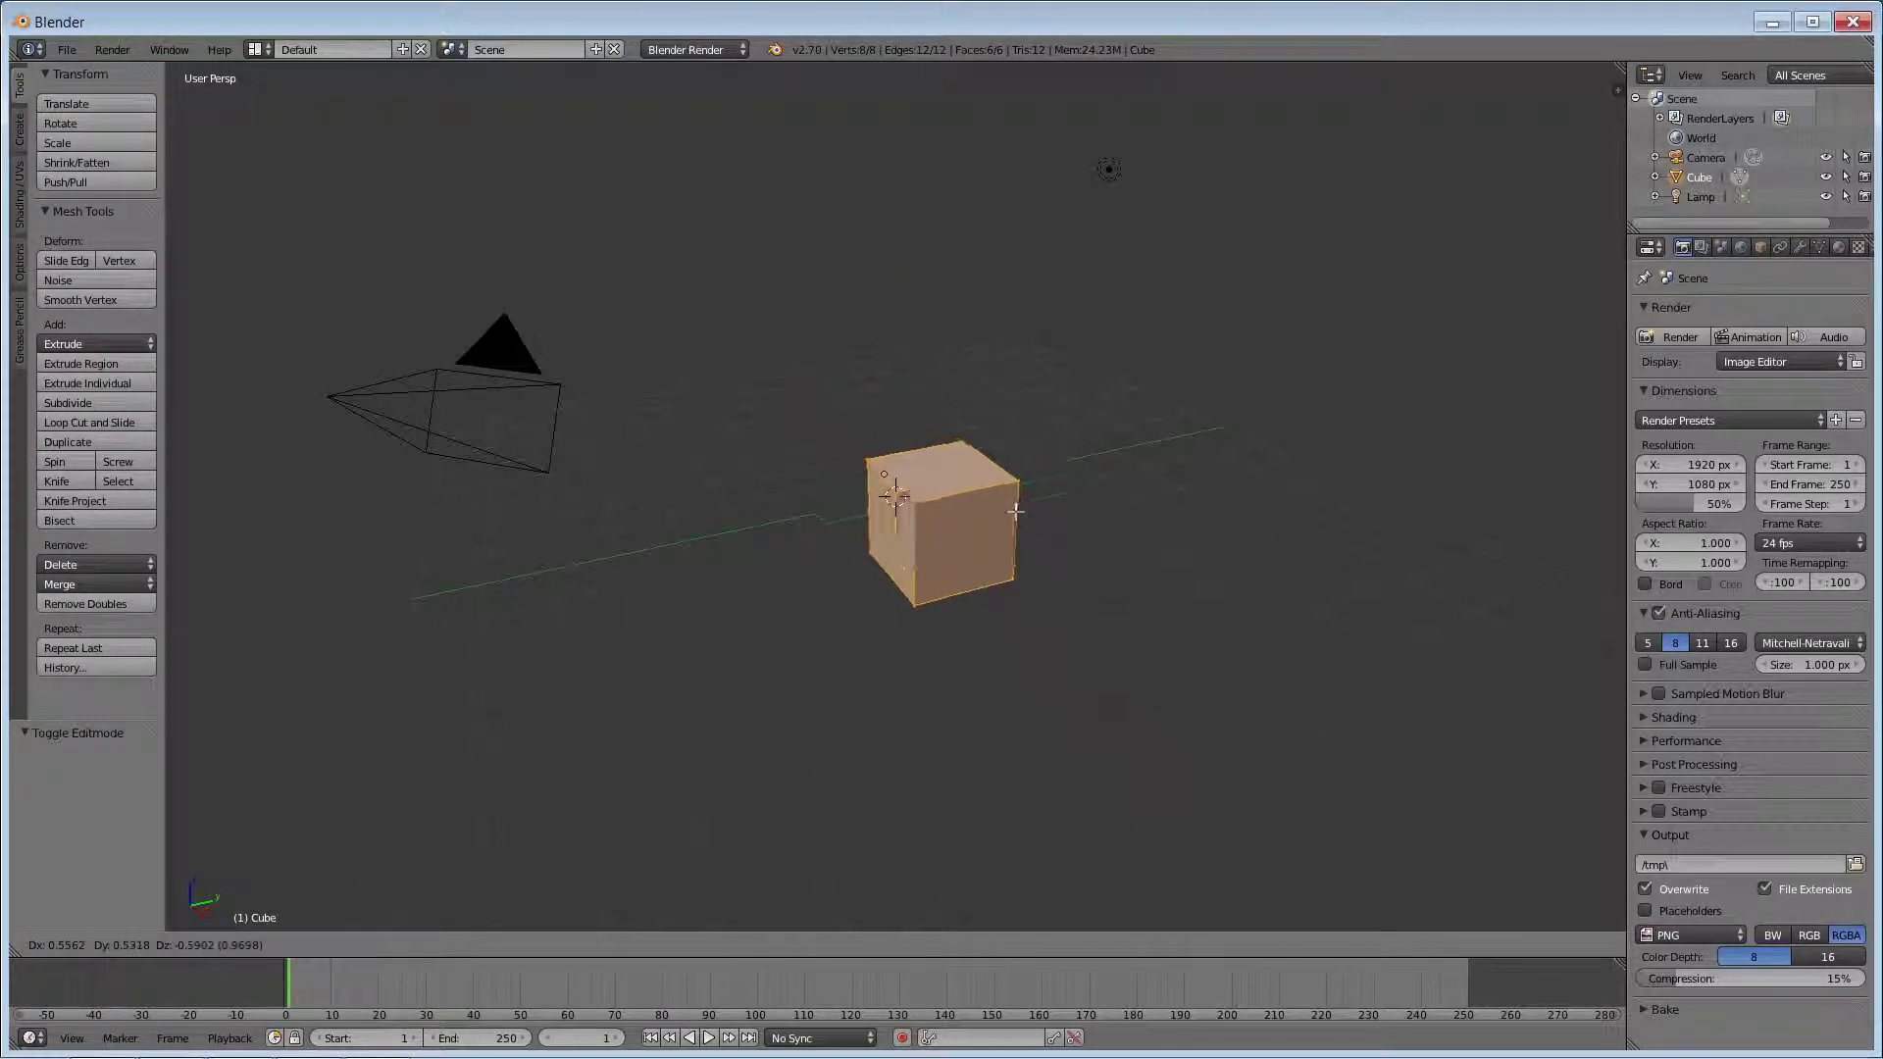
left_click(972, 485)
key("s")
left_click(1070, 517)
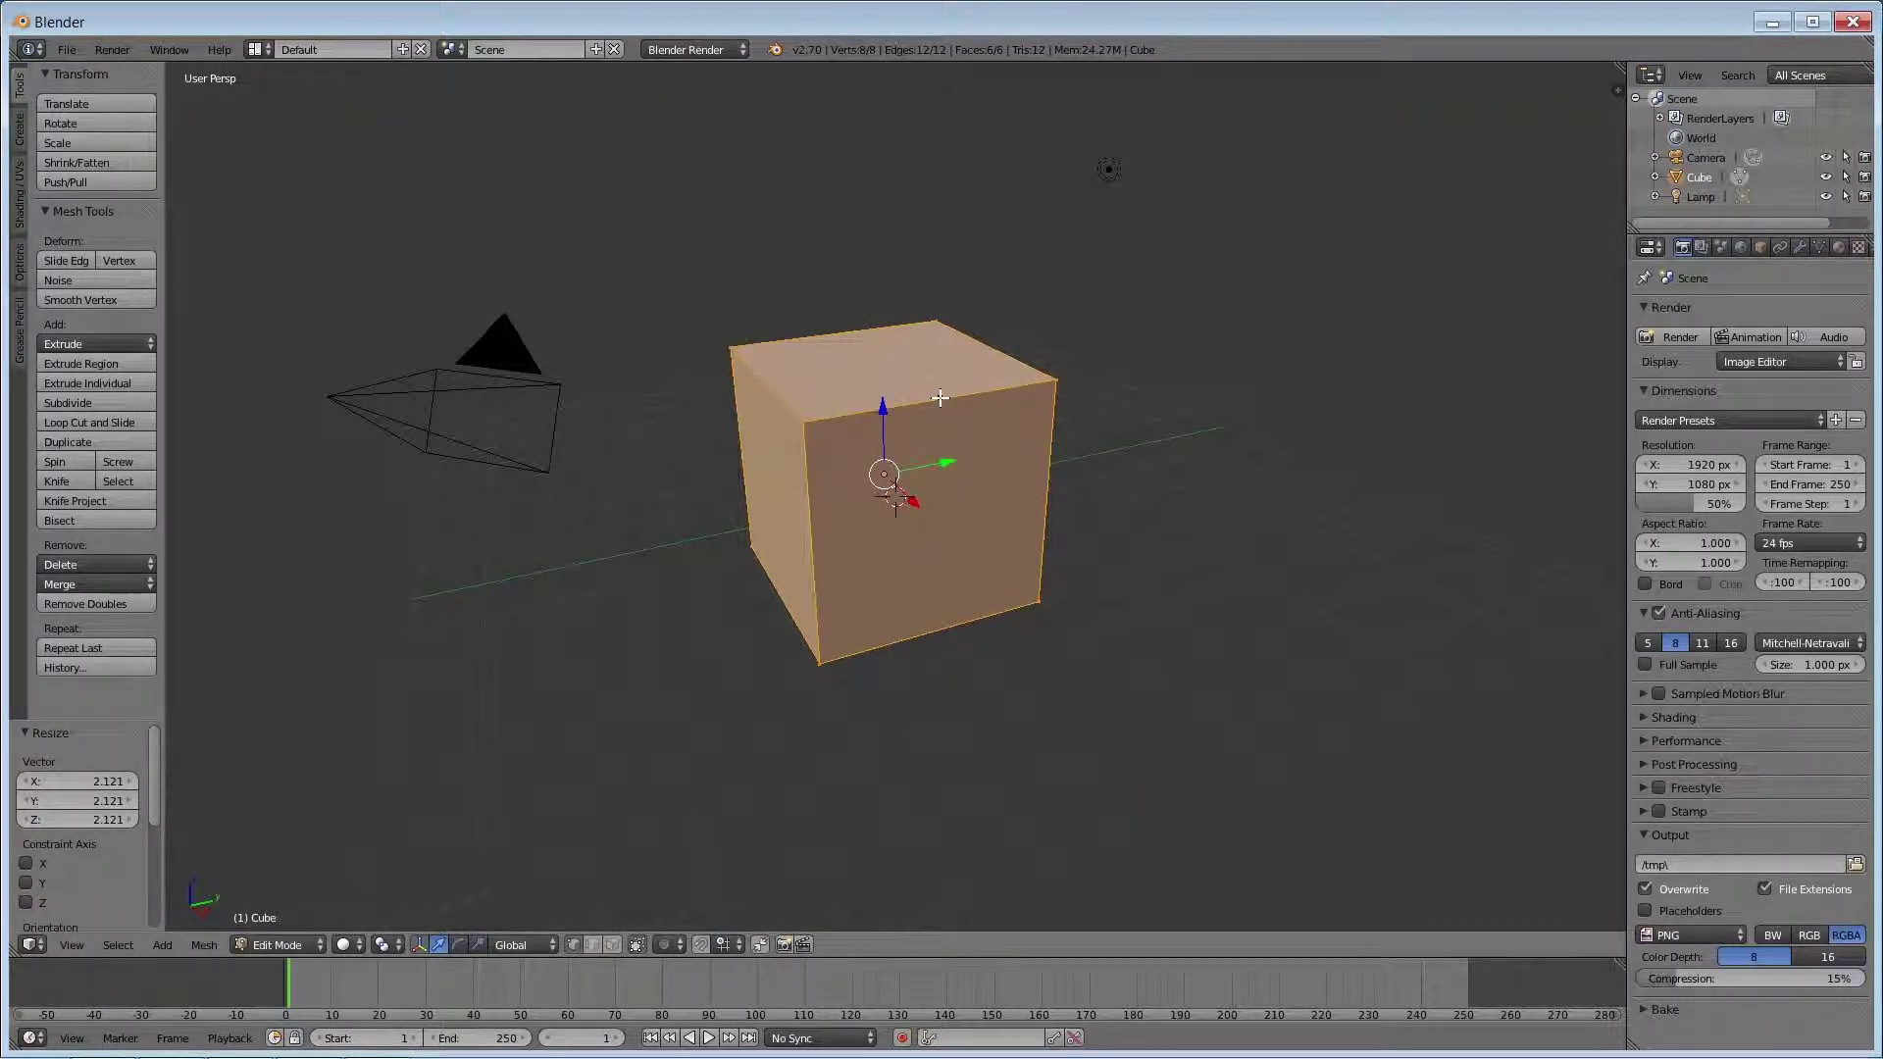
left_click(699, 49)
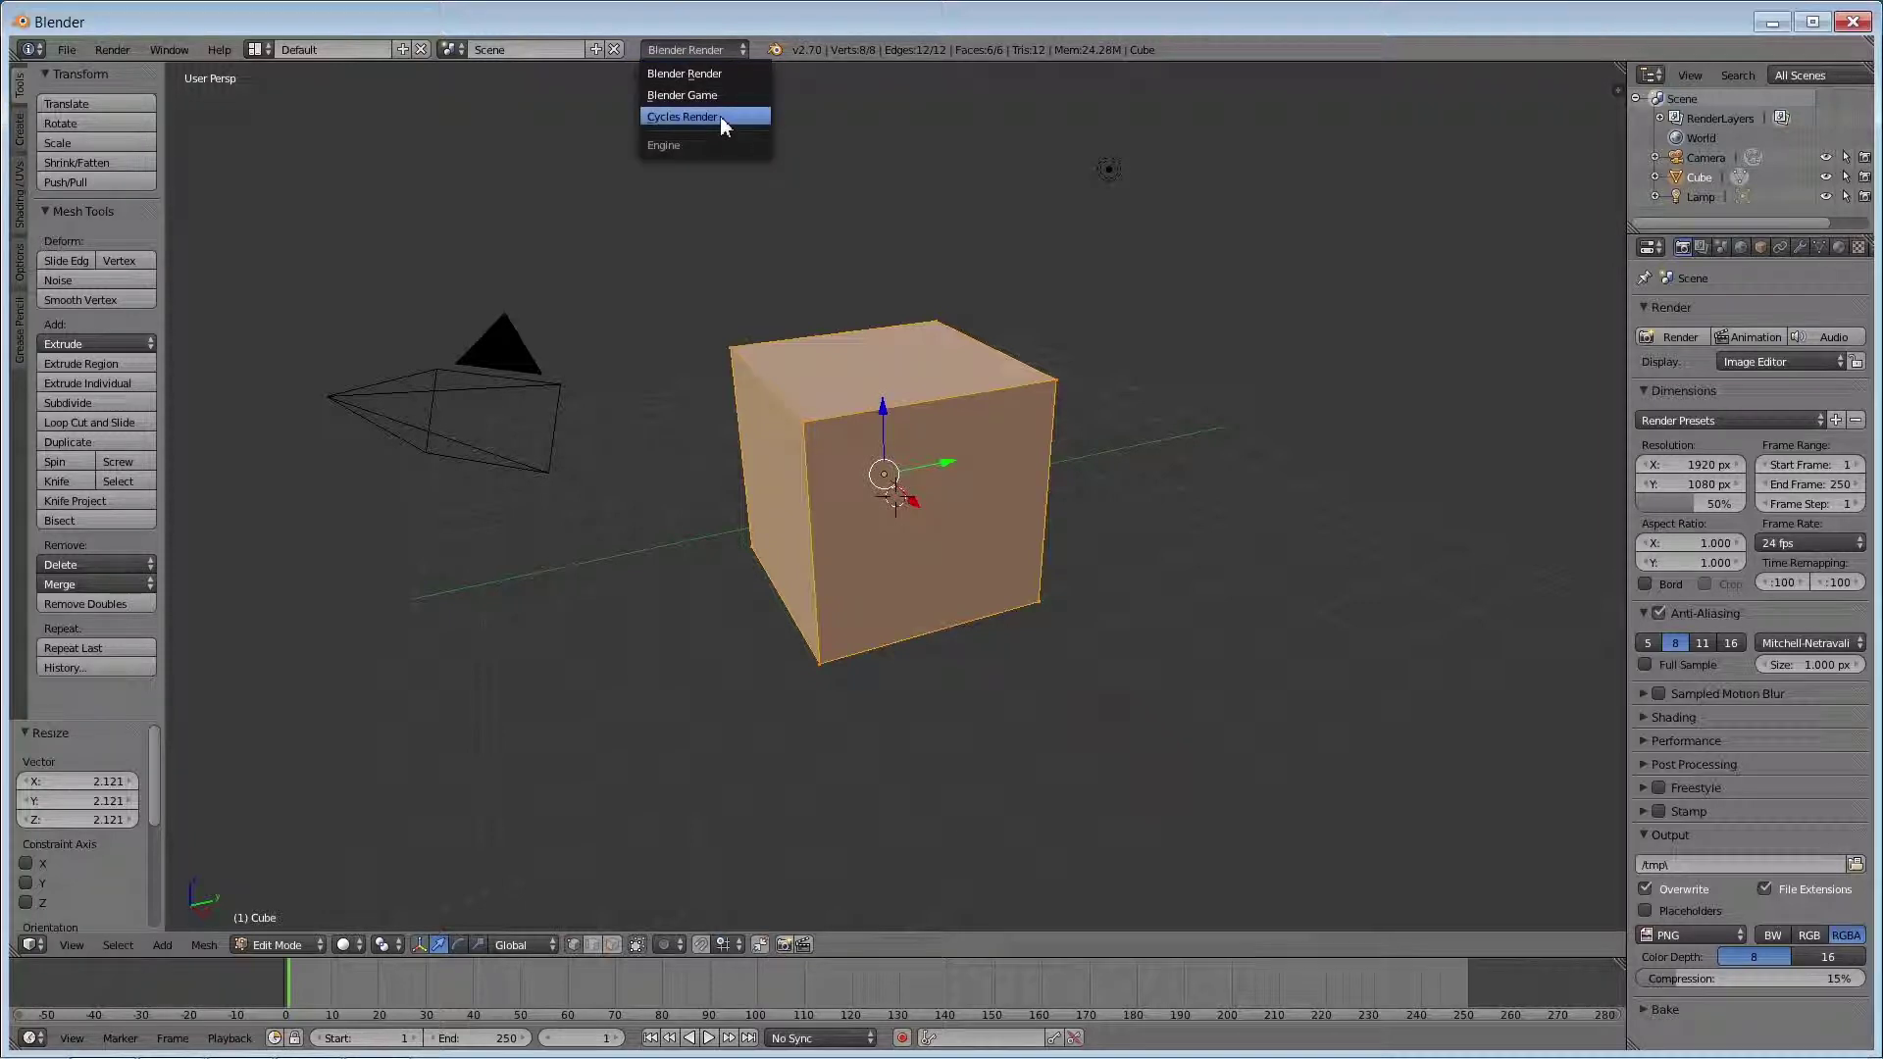
Render the enlarged cube with Blender Render, then open the render result's Image menu
left_click(720, 115)
left_click(712, 48)
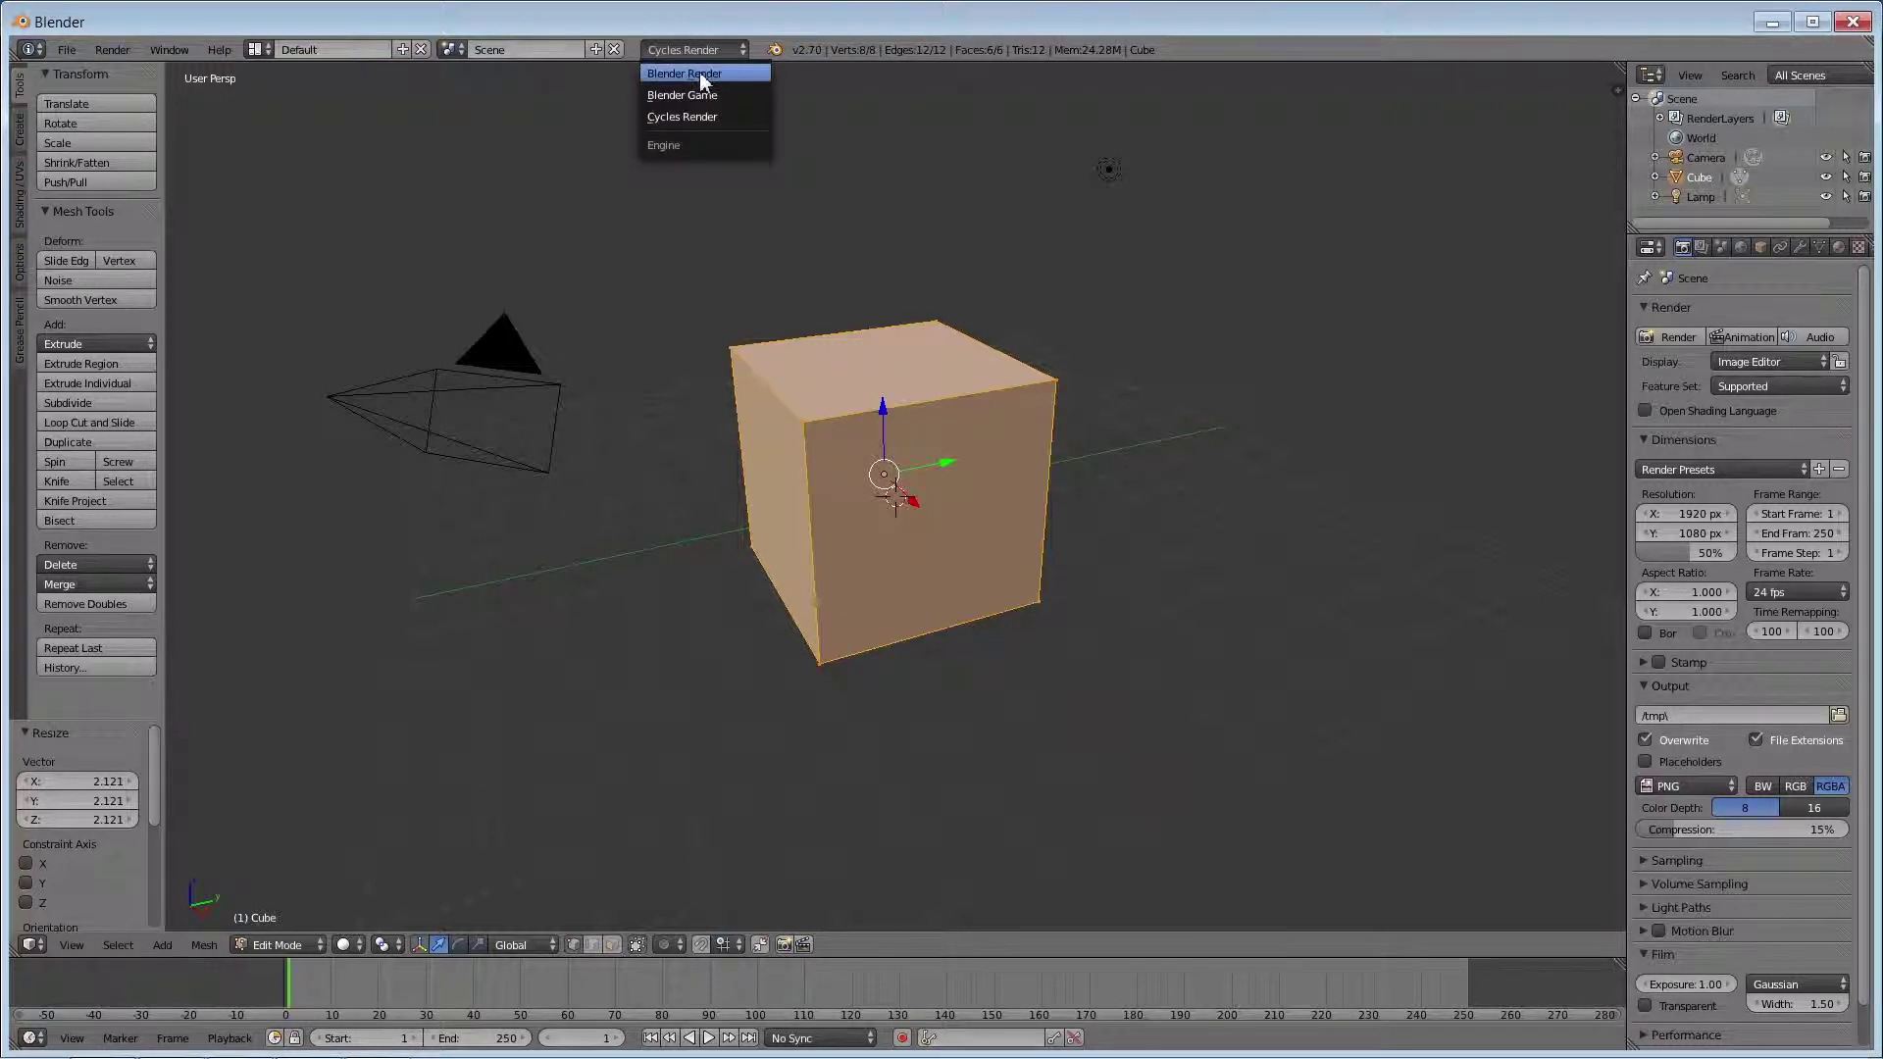
left_click(700, 72)
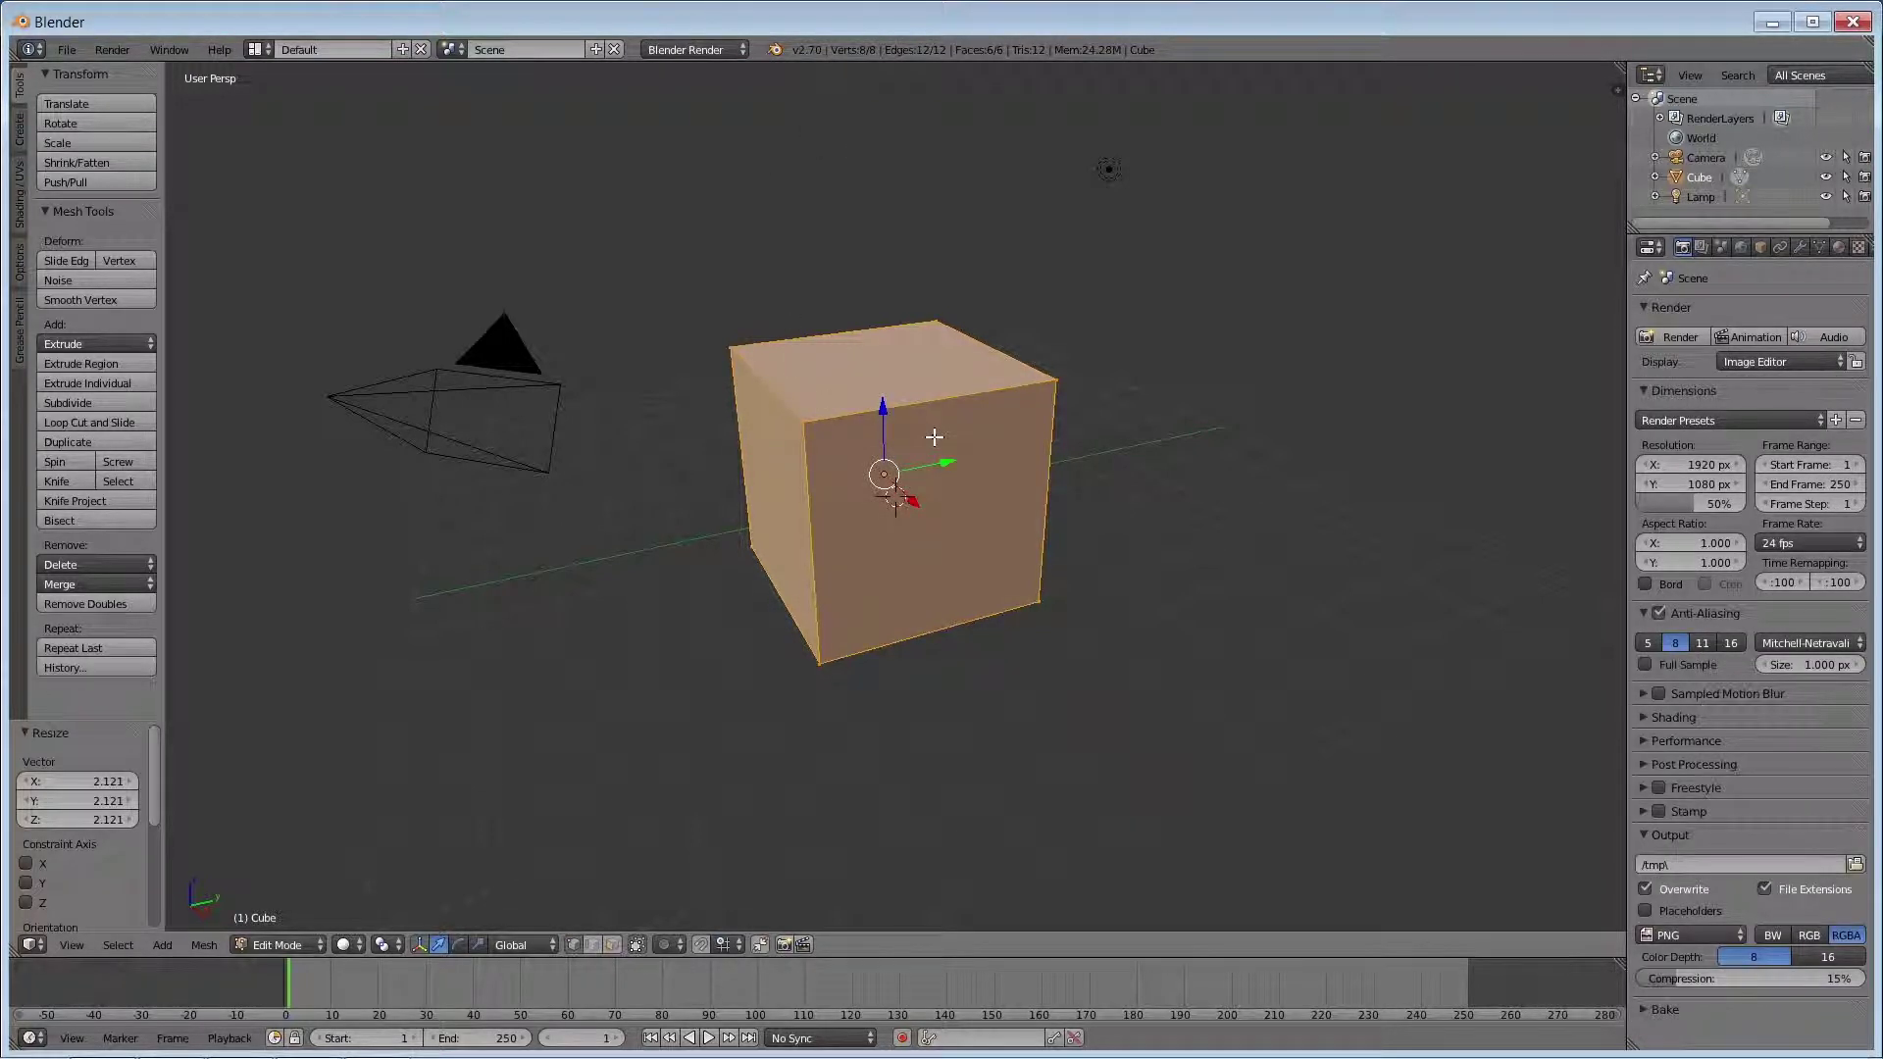
key("F12")
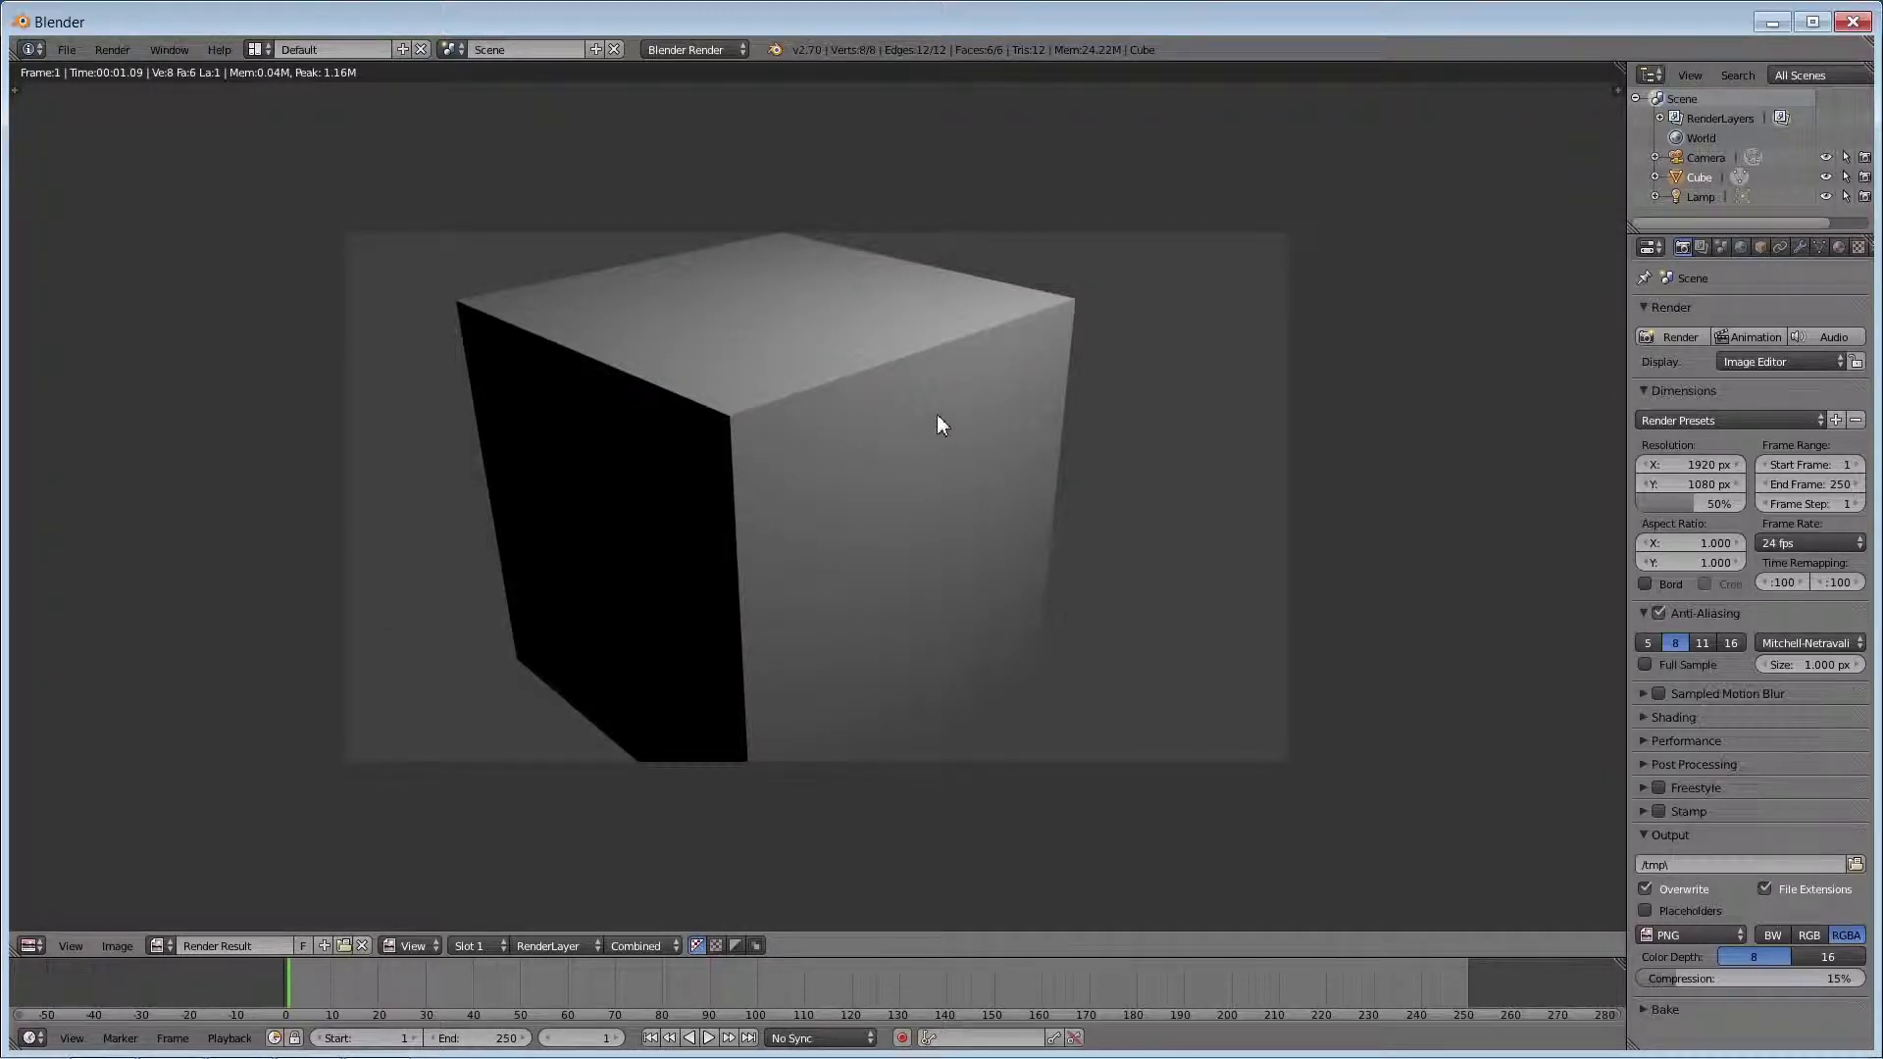
left_click(115, 949)
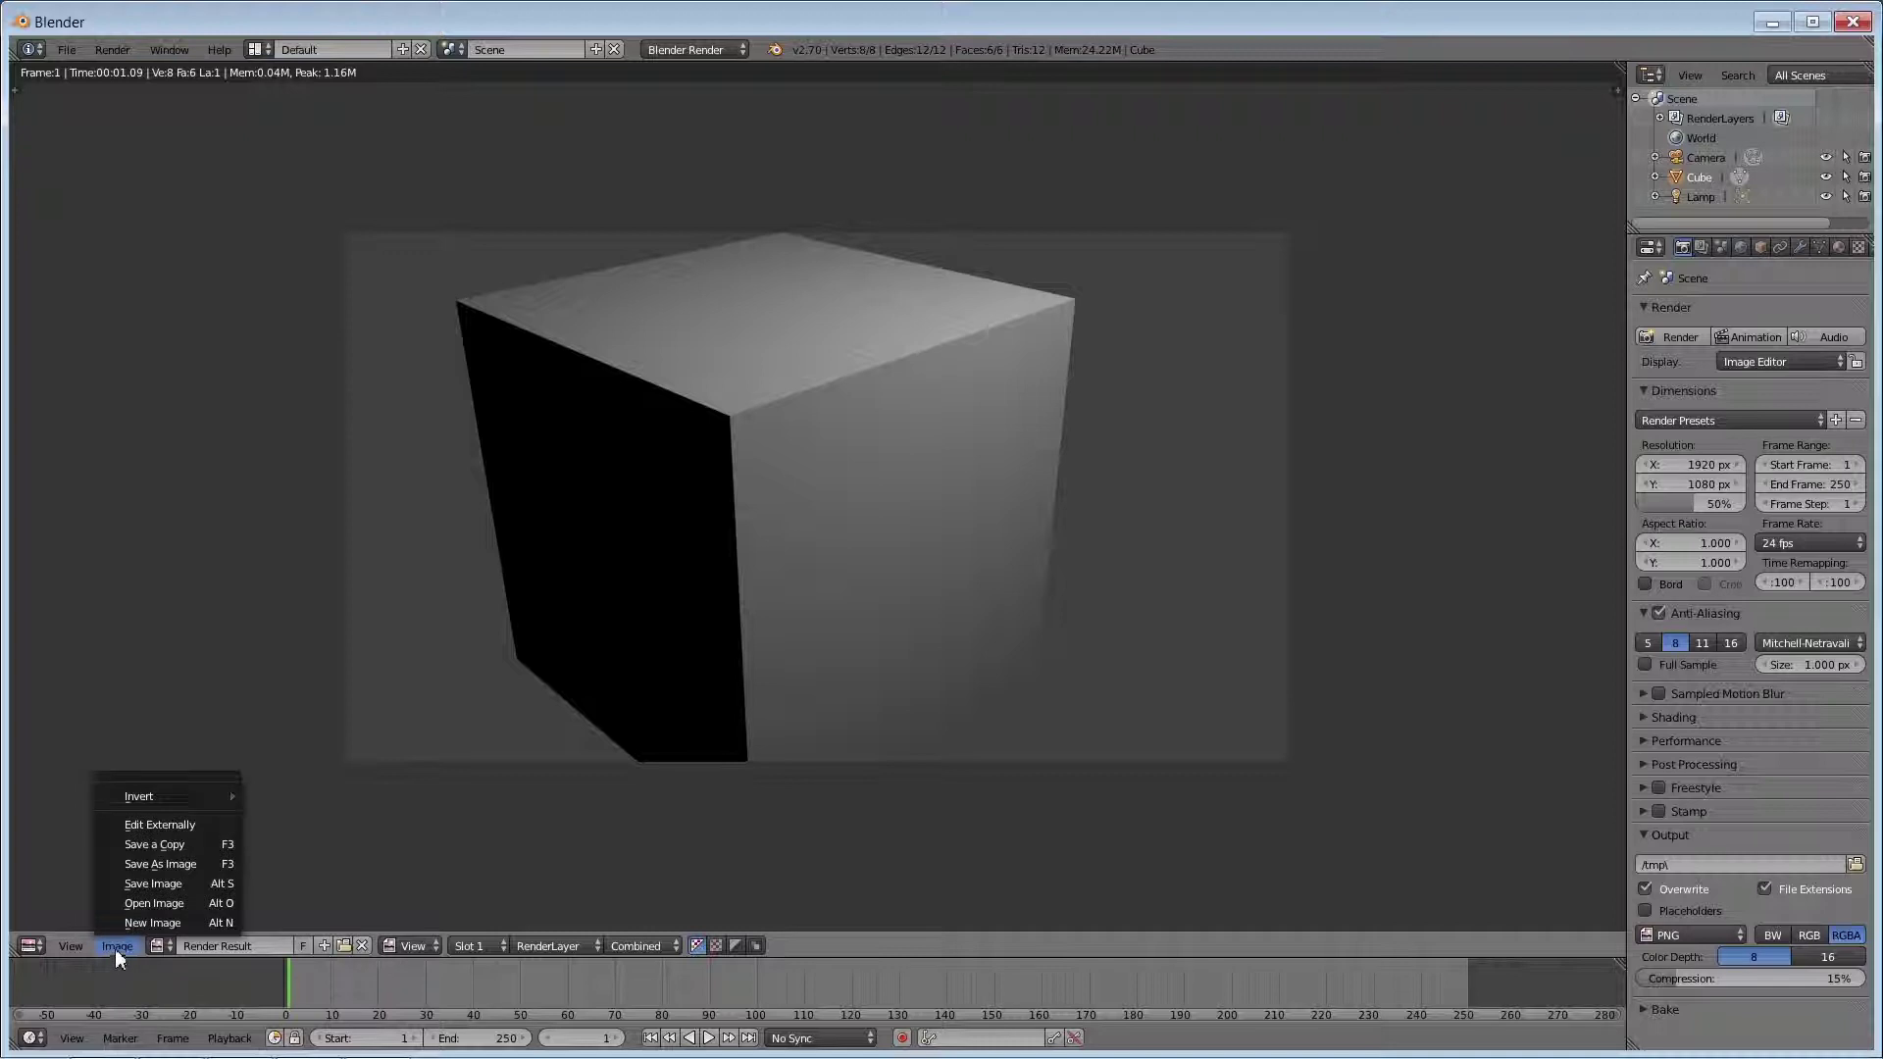
left_click(179, 865)
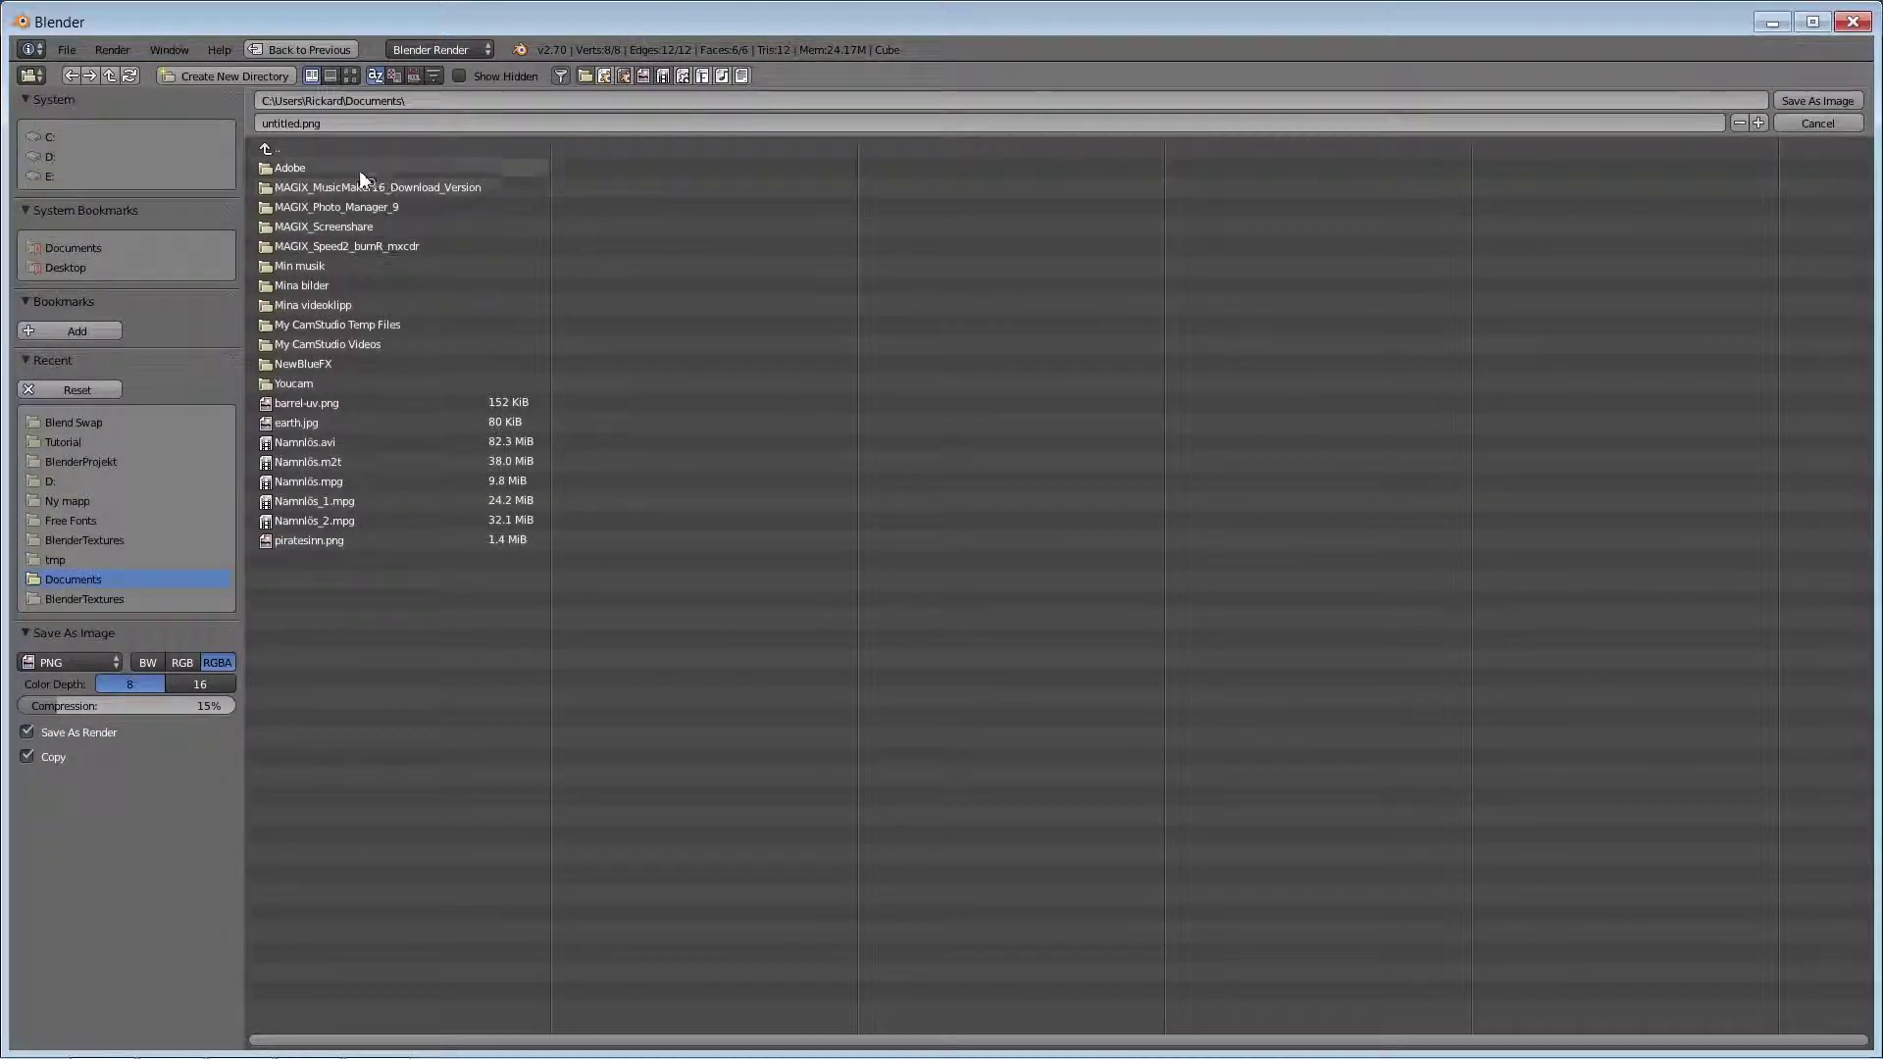
left_click(1832, 125)
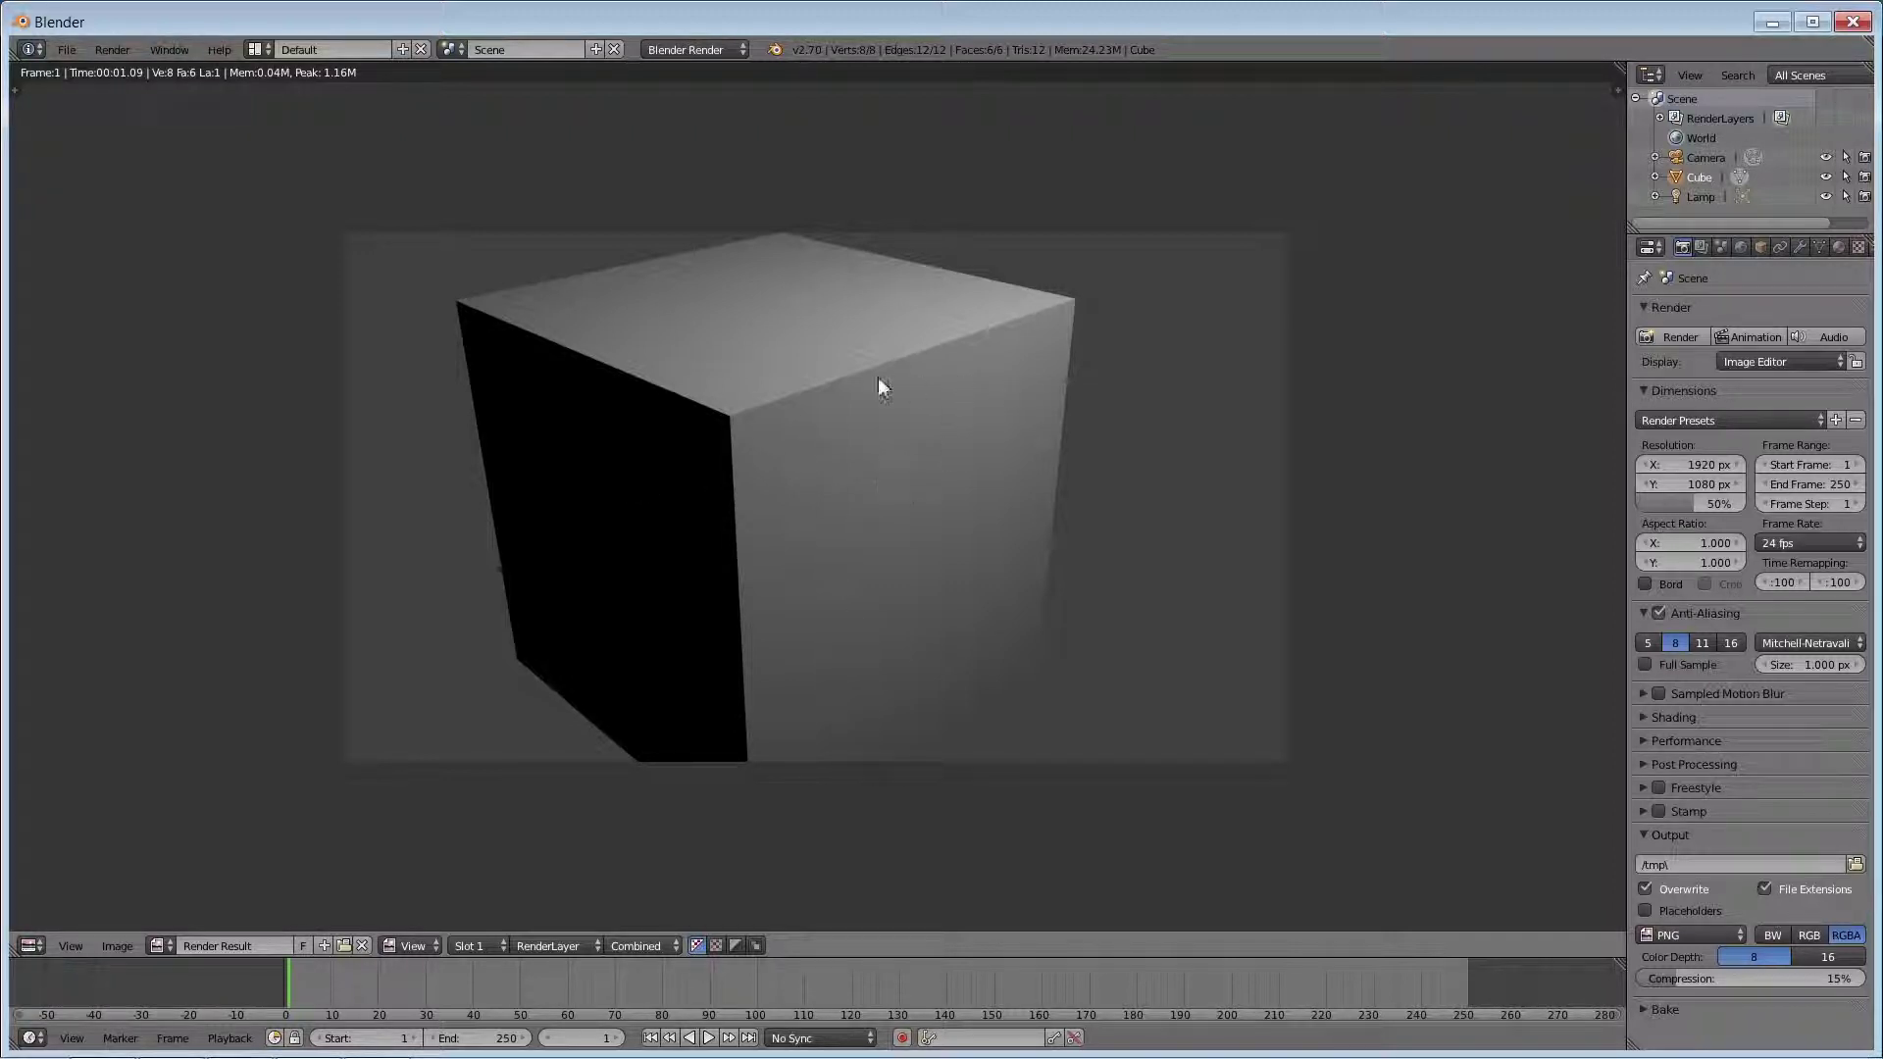
Close the render result to return to the enlarged cube, keeping Blender Render as the engine
key("Escape")
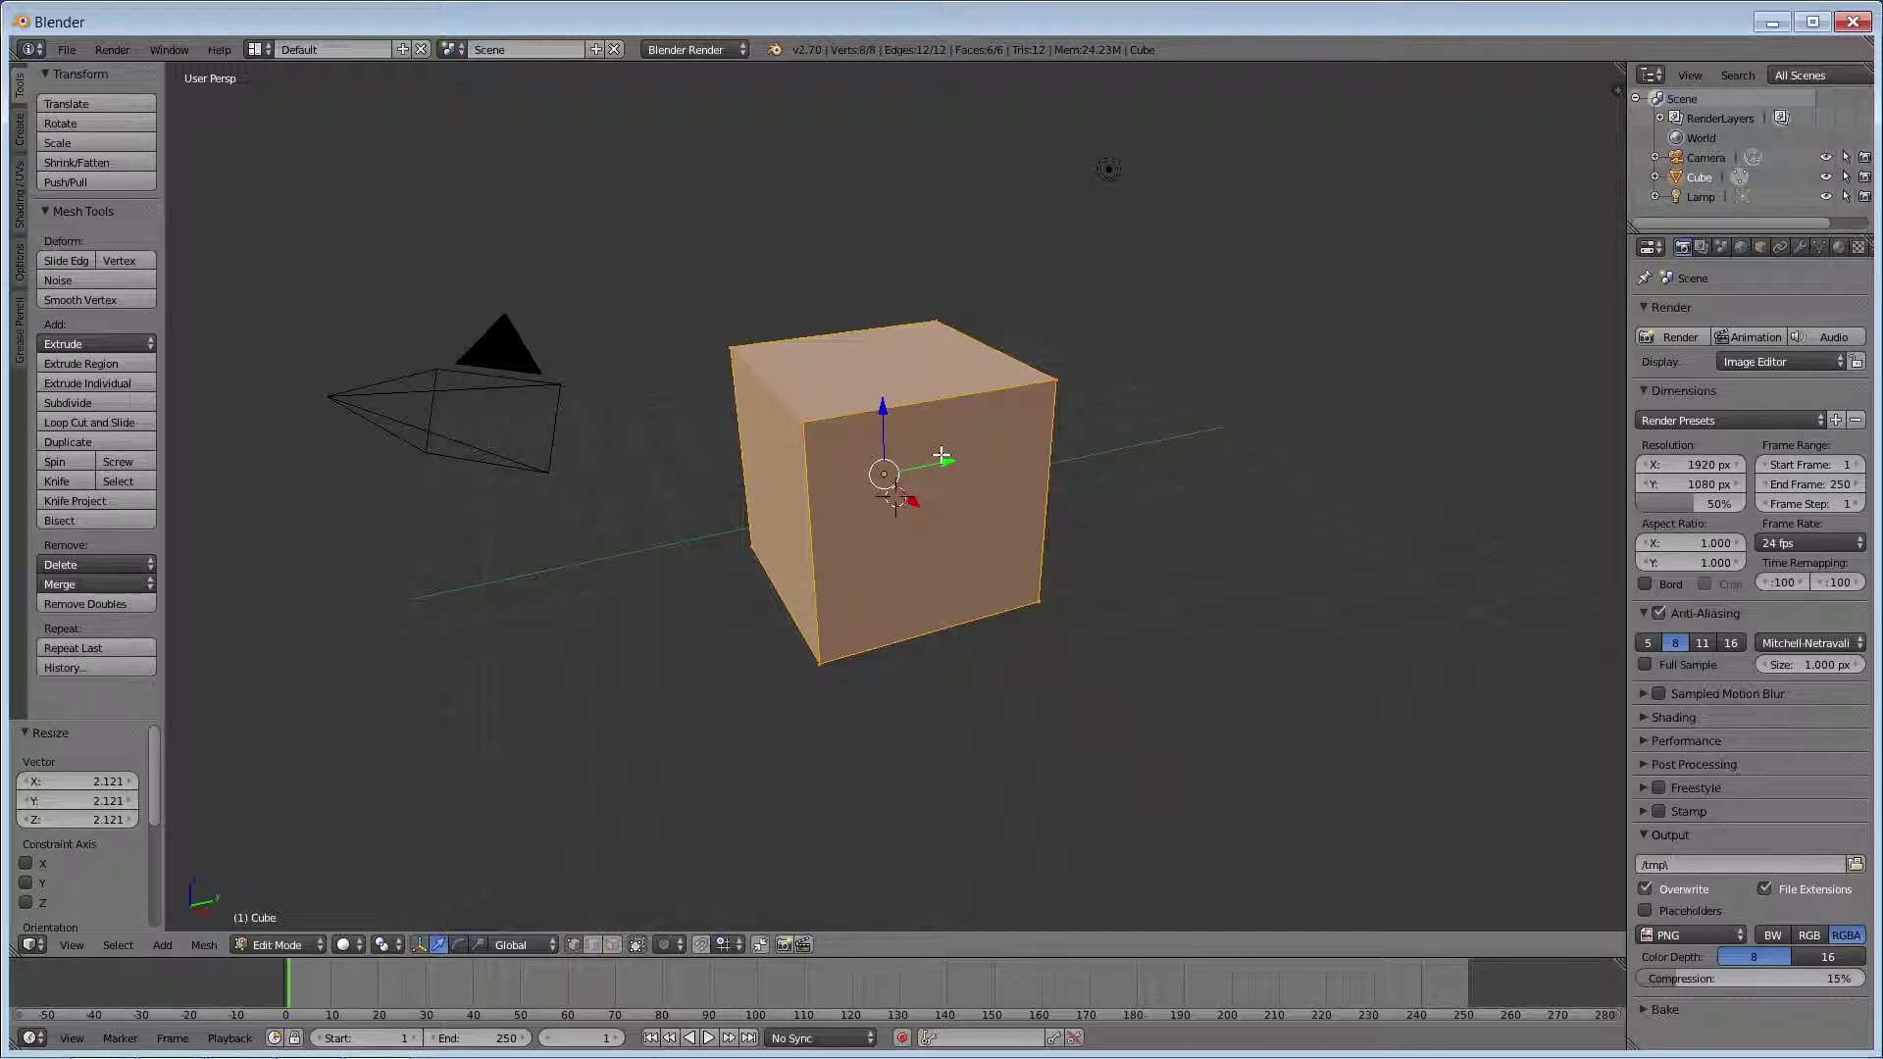
left_click(710, 49)
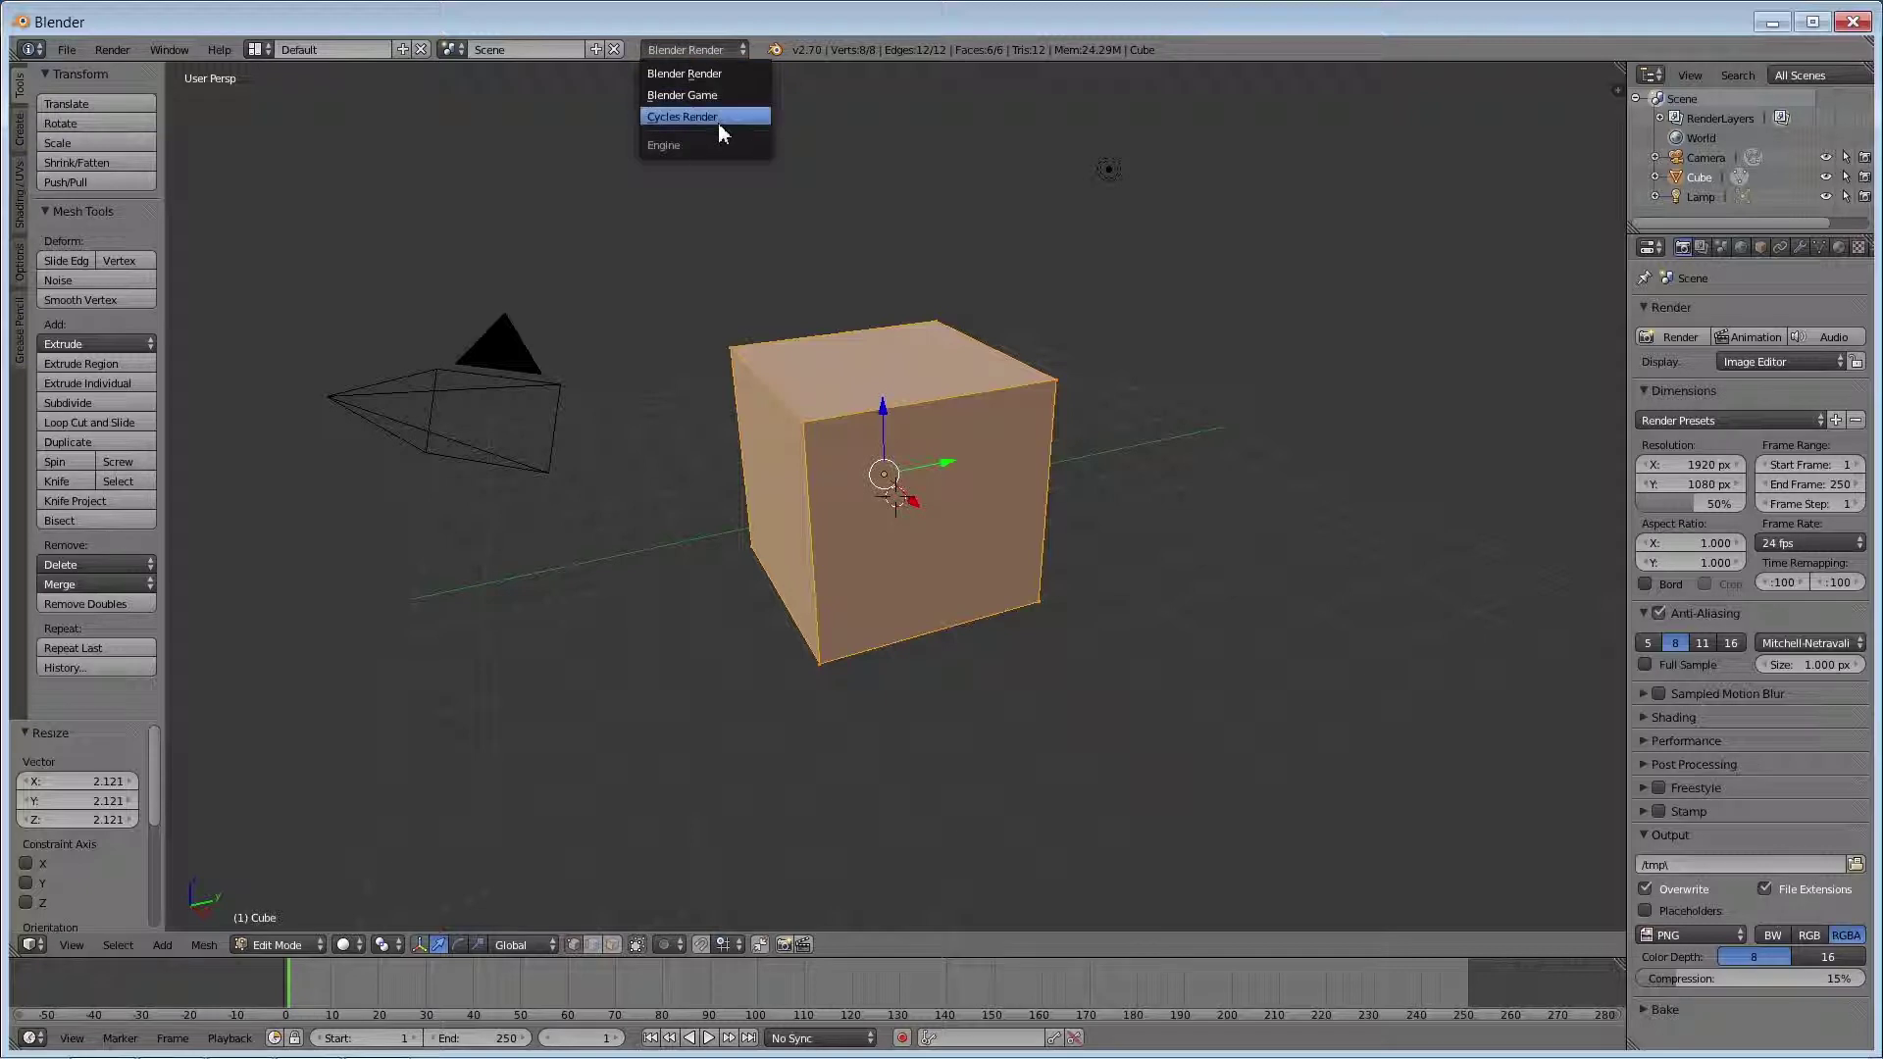
left_click(716, 48)
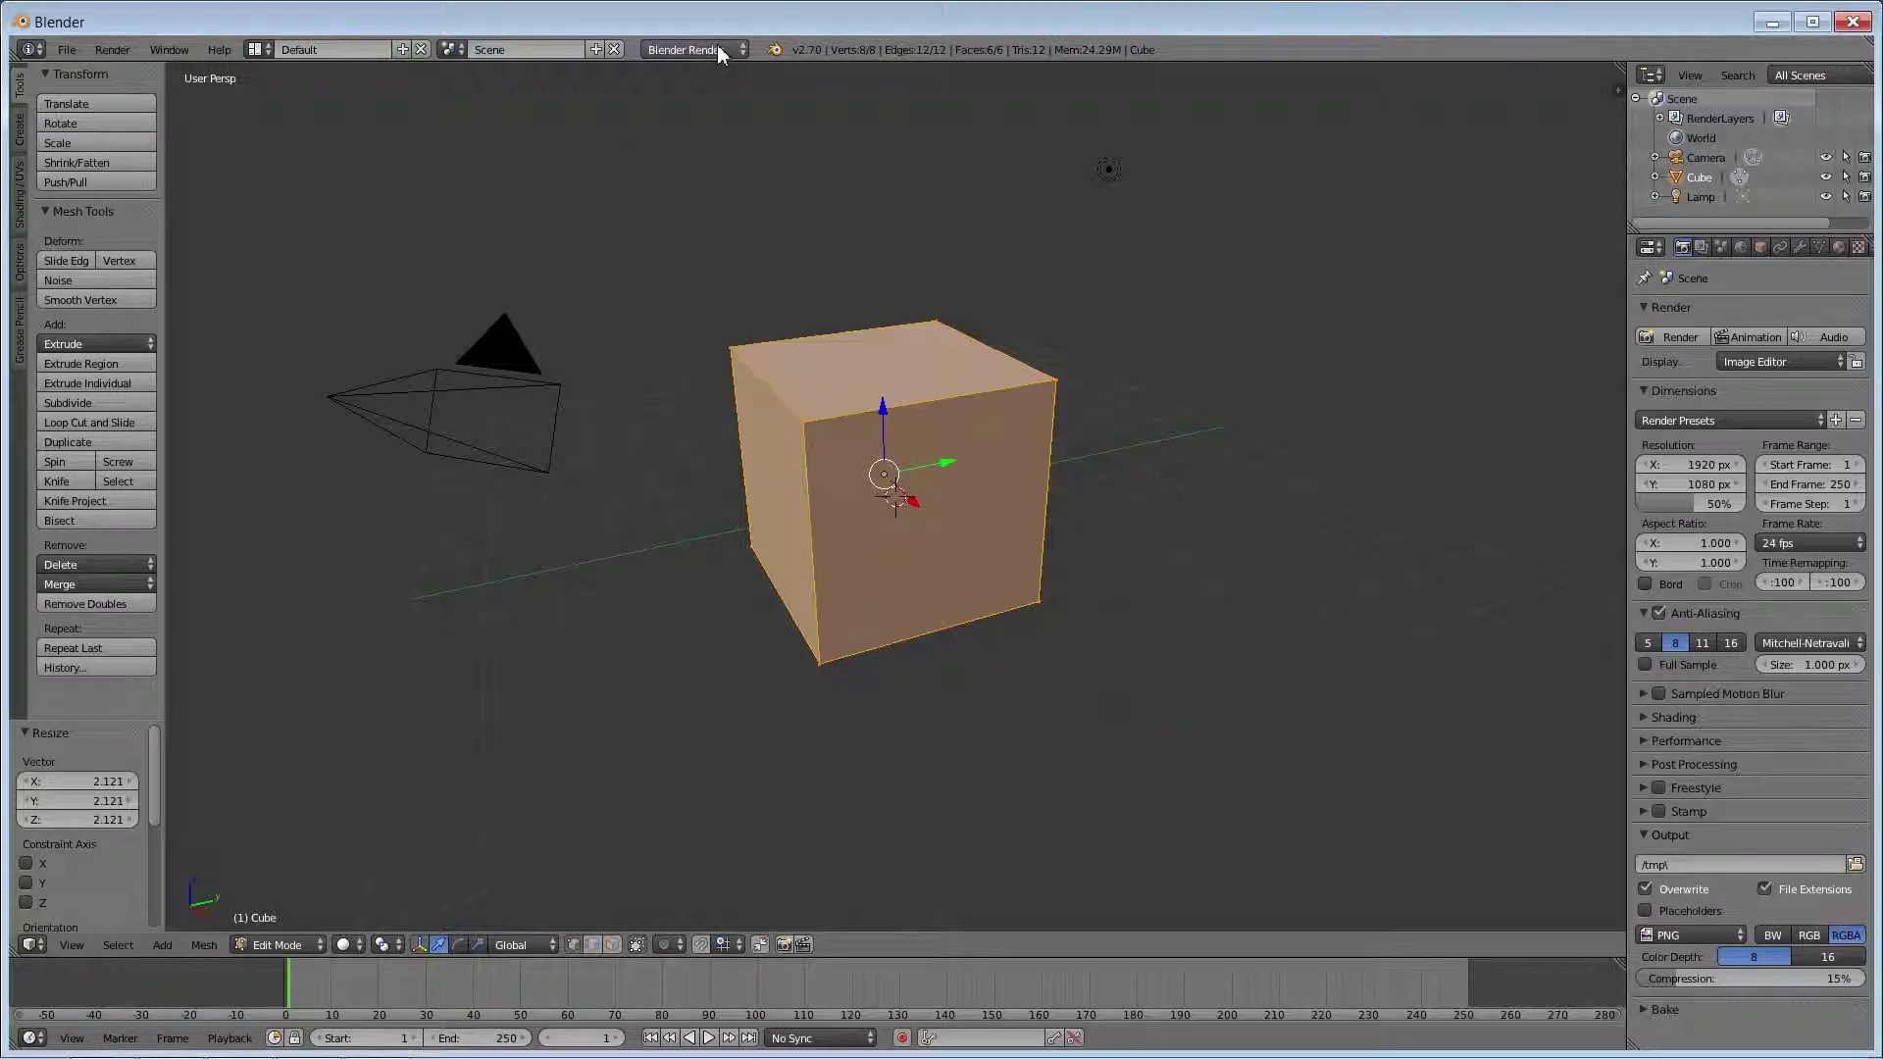